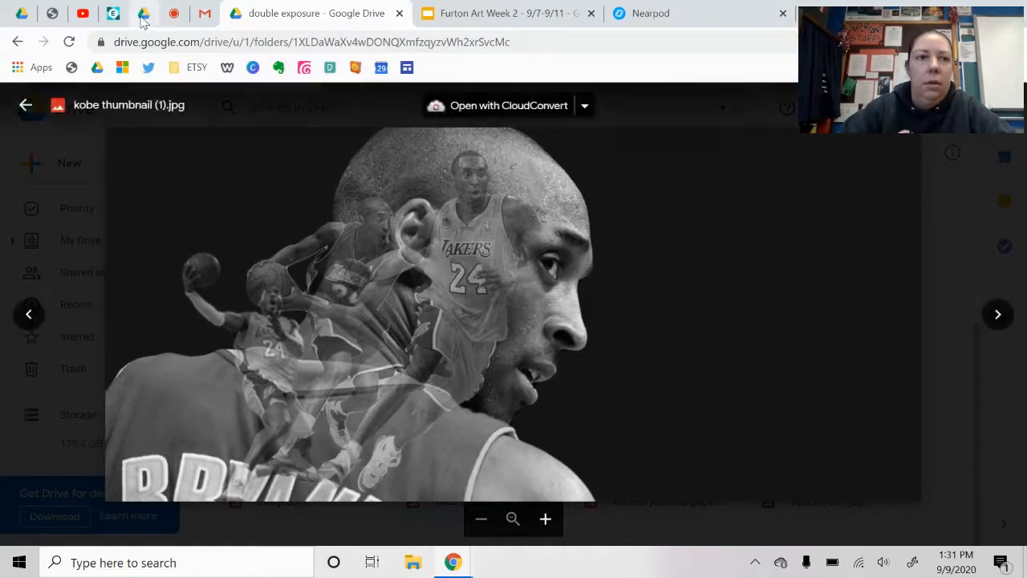
Switch to Pixlr E and create a blank 1920 x 1080 image without background, named "Double Exposure" followed by the creator's surname
{"action": "left_click", "coordinate": [117, 16]}
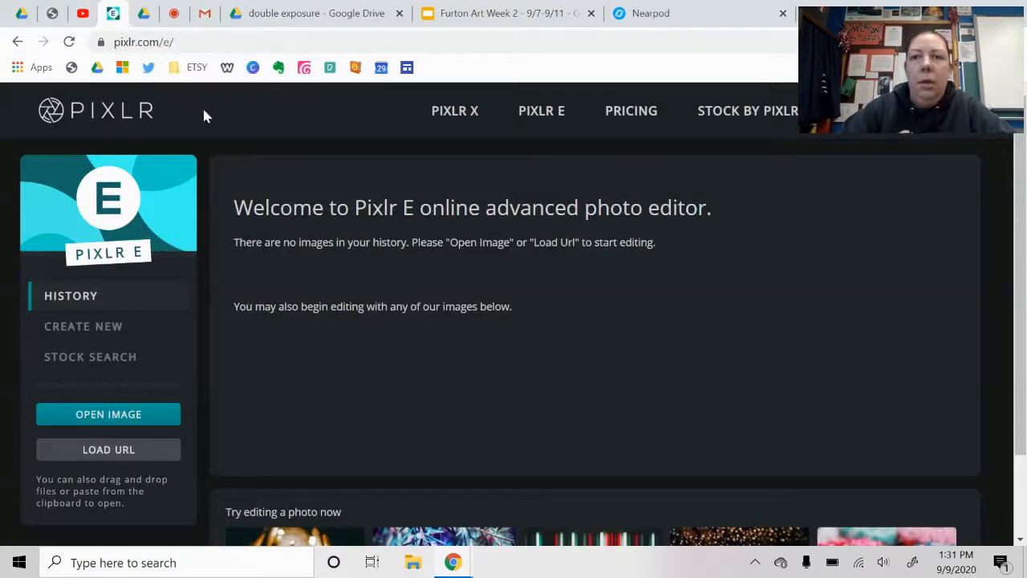
{"action": "mouse_move", "coordinate": [907, 112]}
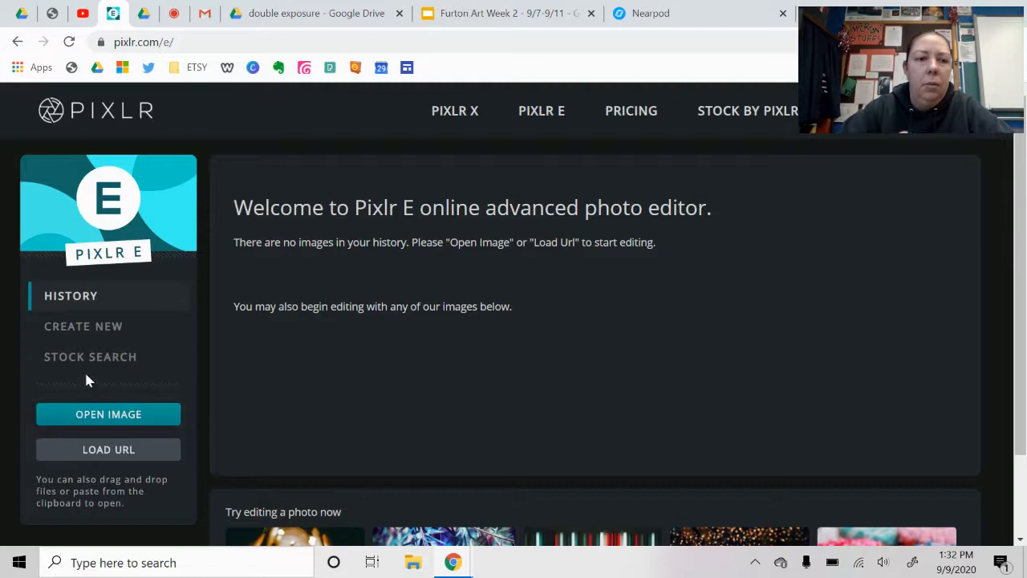
{"action": "left_click", "coordinate": [98, 329]}
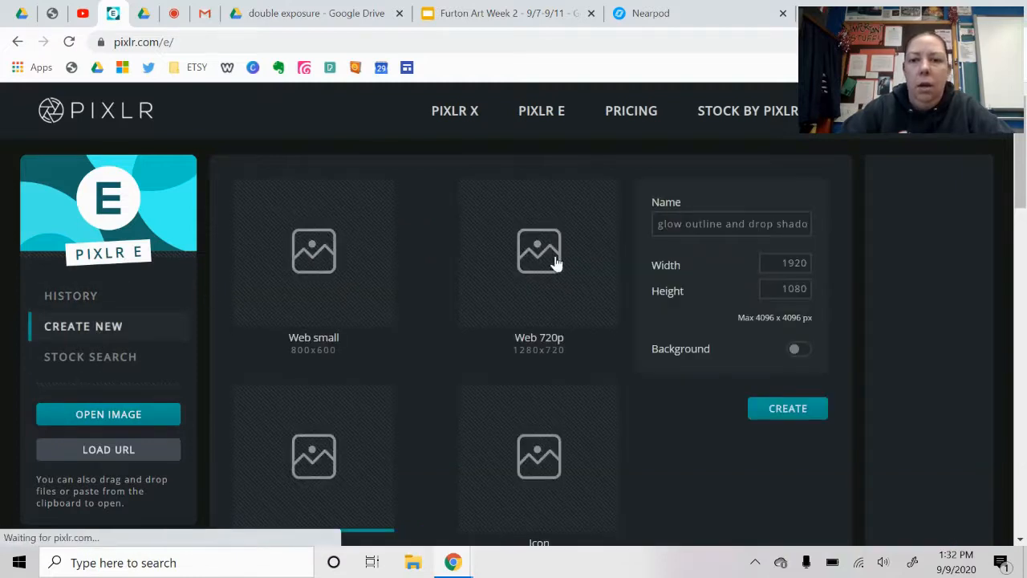
{"action": "scroll", "coordinate": [563, 377], "scroll_direction": "down", "scroll_amount": 1}
{"action": "scroll", "coordinate": [687, 234], "scroll_direction": "up", "scroll_amount": 1}
{"action": "left_click", "coordinate": [721, 230]}
{"action": "triple_click", "coordinate": [720, 230]}
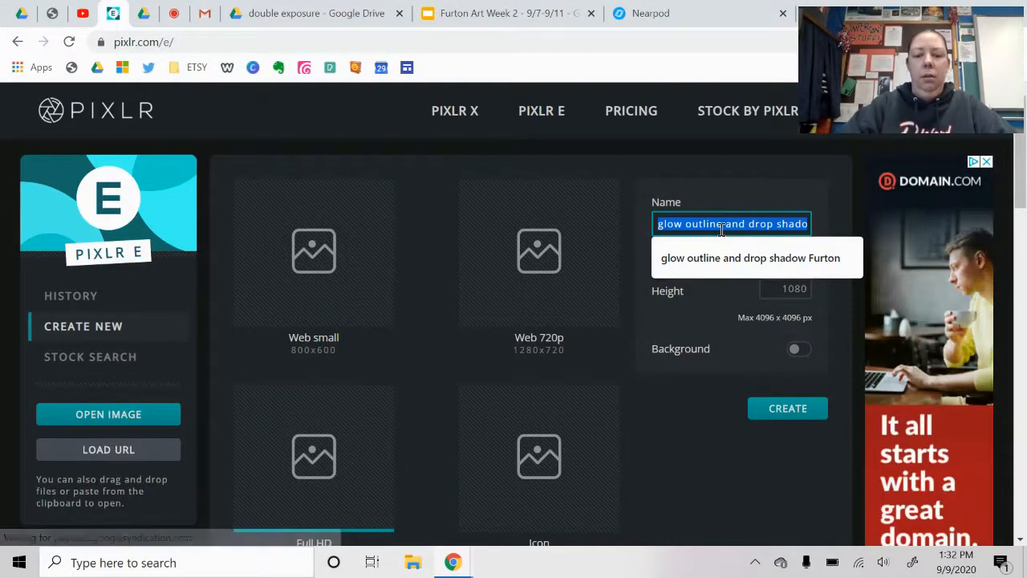
{"action": "type", "text": "Double Expo"}
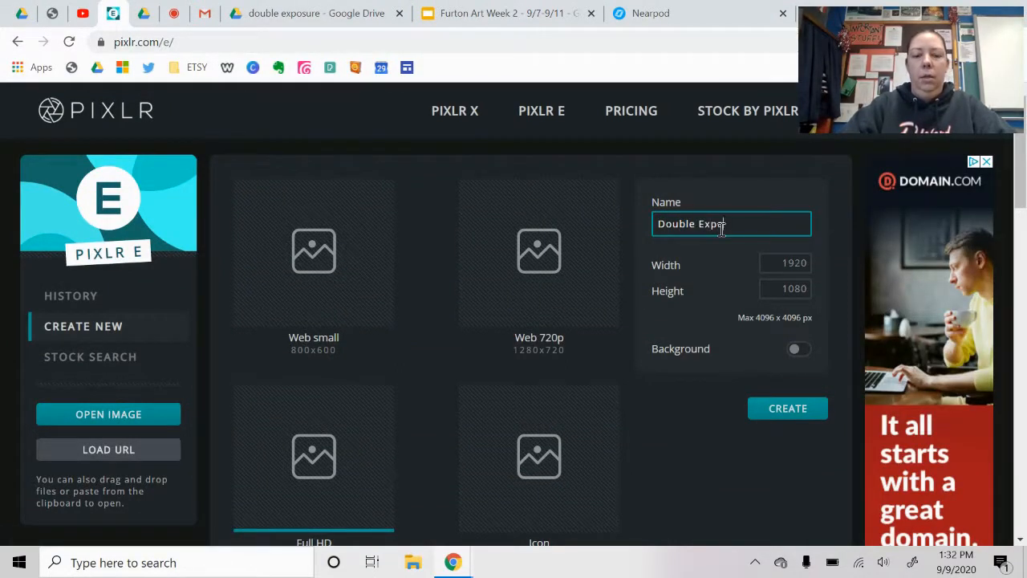
{"action": "type", "text": "sure Furton"}
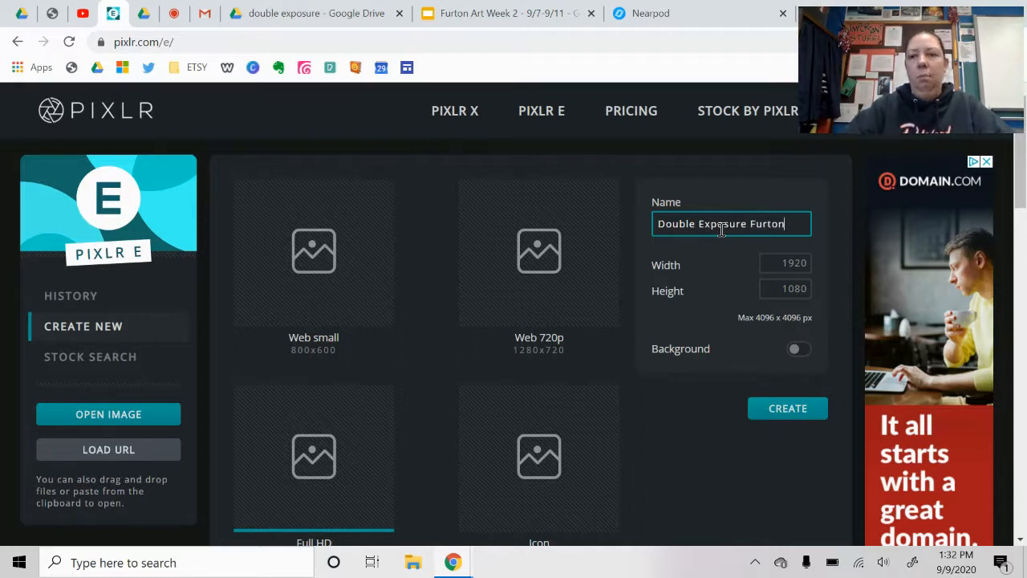
{"action": "left_click", "coordinate": [778, 408]}
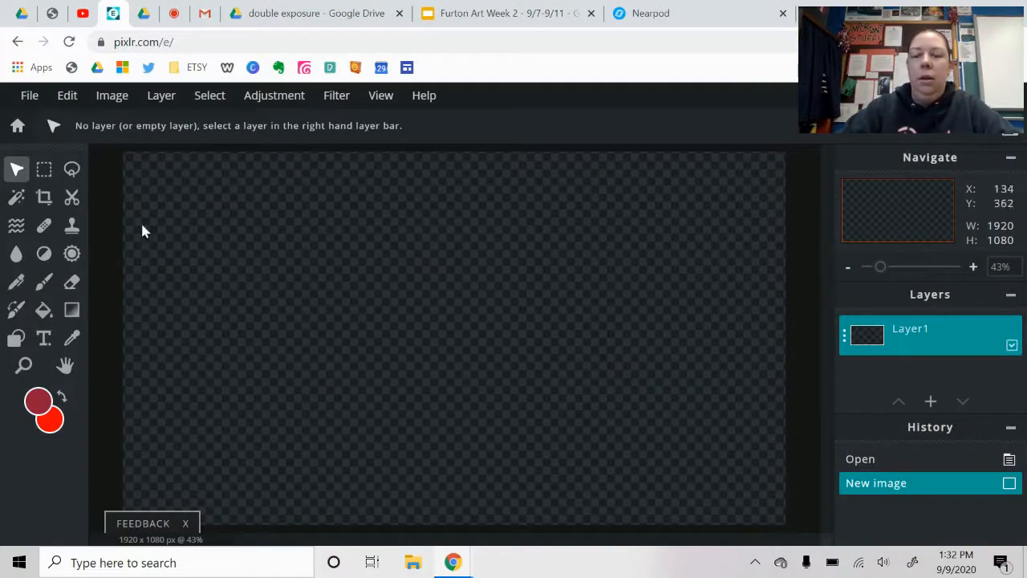
Add the portrait photo getty_84597134_411673 from the Pixlr folder as a new image layer
{"action": "left_click", "coordinate": [931, 402]}
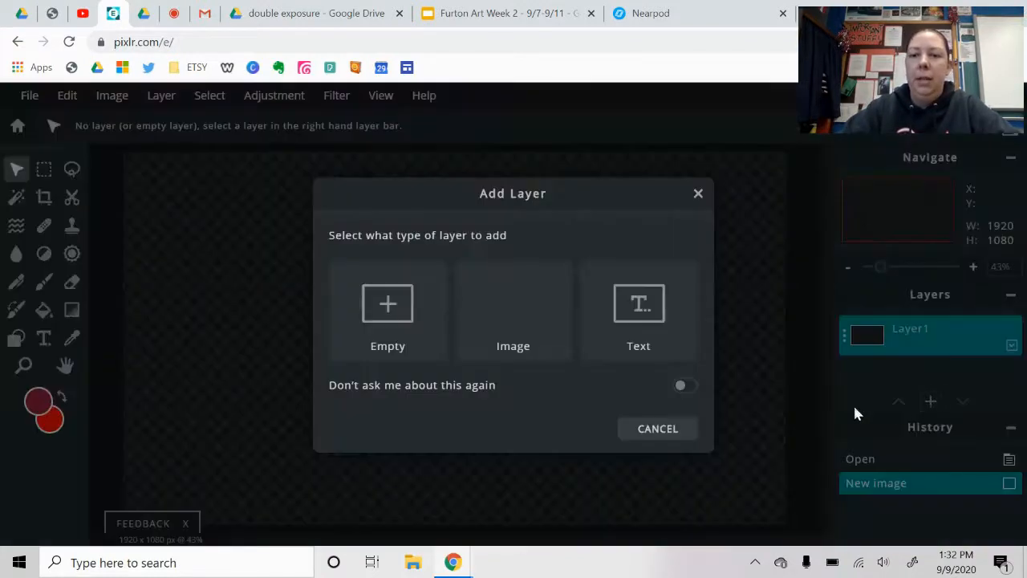
{"action": "left_click", "coordinate": [535, 319]}
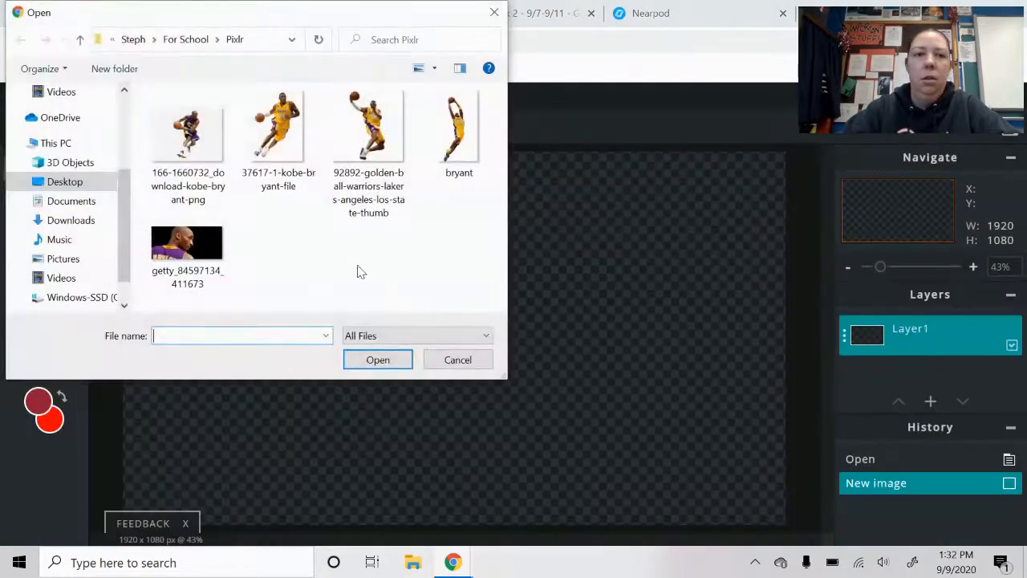
{"action": "double_click", "coordinate": [176, 251]}
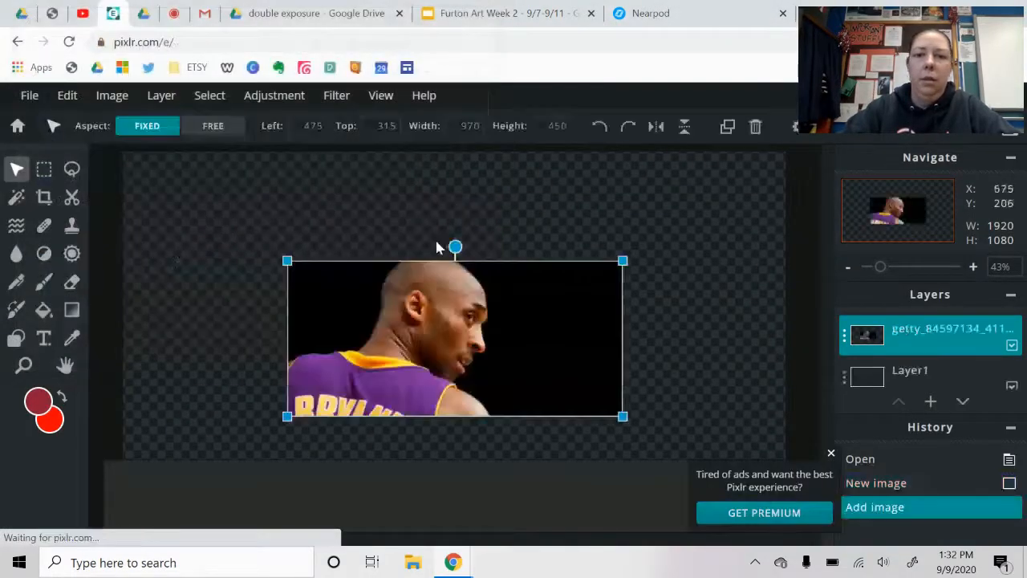
Enlarge the portrait photo to about 1908 px wide so it spans the canvas width, and deselect its layer
{"action": "left_click_drag", "start_coordinate": [283, 257], "coordinate": [124, 153]}
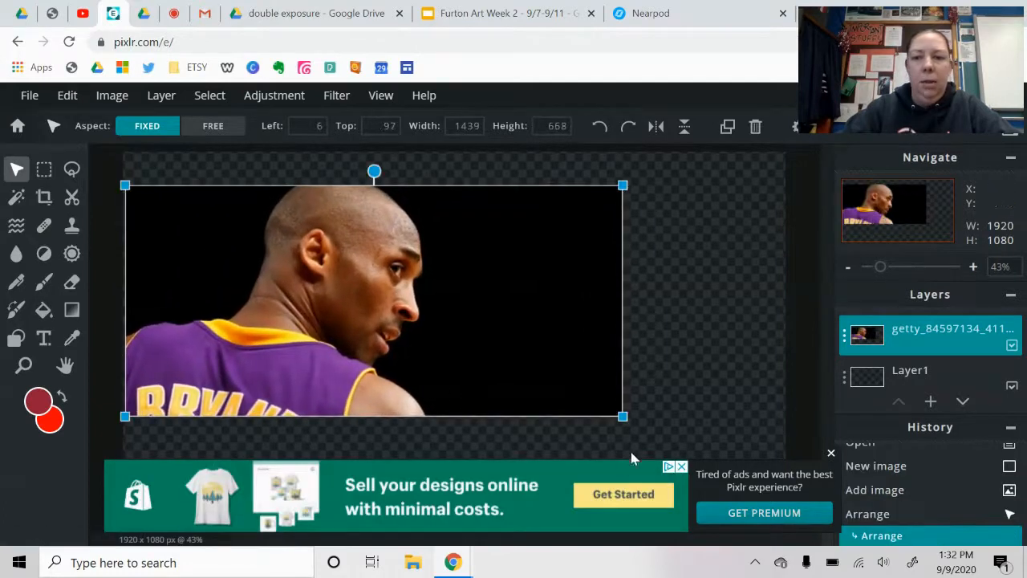
{"action": "left_click_drag", "start_coordinate": [622, 415], "coordinate": [785, 491]}
{"action": "left_click", "coordinate": [829, 455]}
{"action": "left_click", "coordinate": [807, 418]}
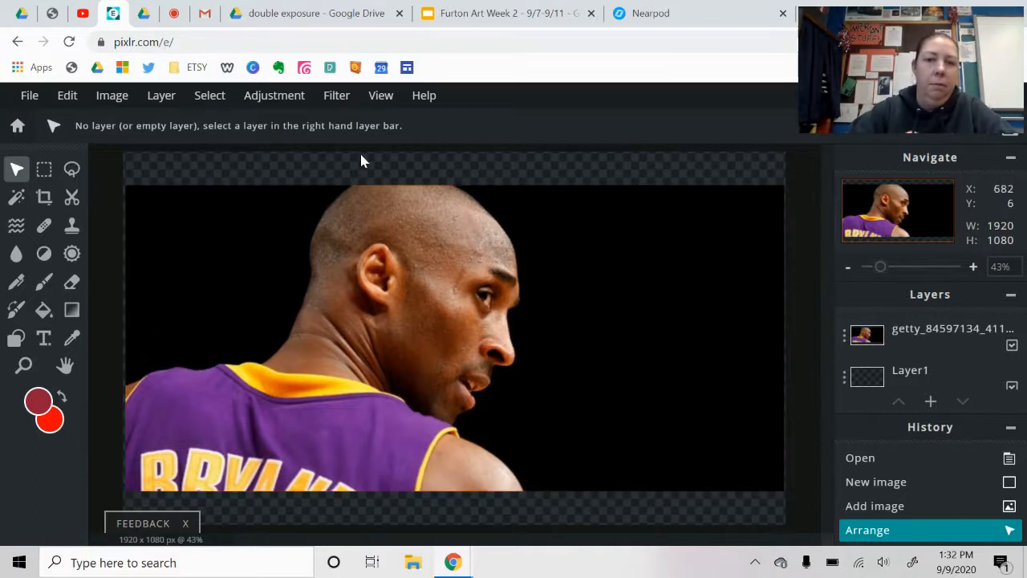
Crop the canvas to the photo's edges at about 1904 x 872 px, cutting off the empty strips above and below
{"action": "left_click", "coordinate": [44, 199]}
{"action": "left_click_drag", "start_coordinate": [447, 164], "coordinate": [446, 197]}
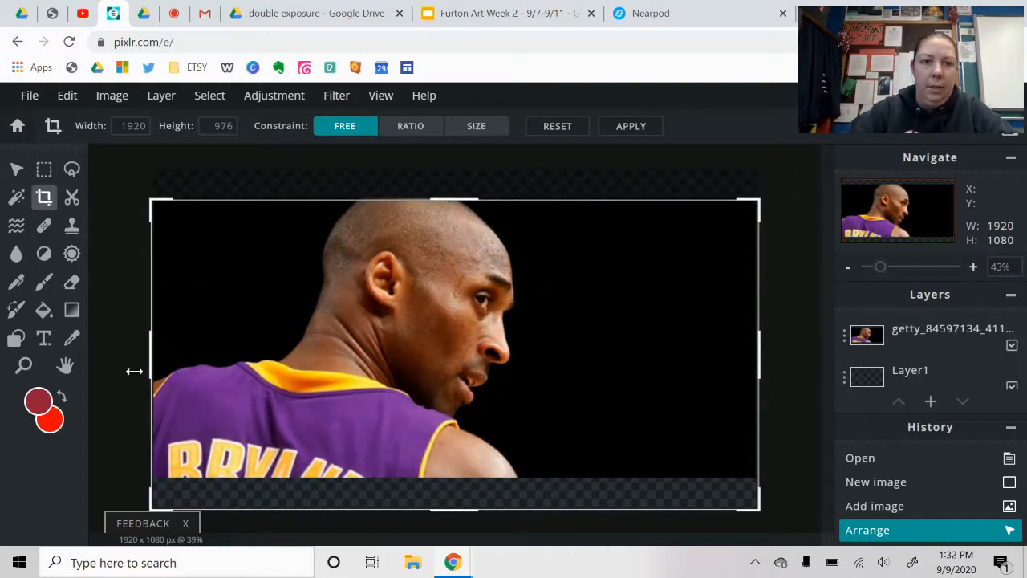
{"action": "left_click_drag", "start_coordinate": [146, 353], "coordinate": [148, 353]}
{"action": "left_click_drag", "start_coordinate": [434, 504], "coordinate": [441, 474]}
{"action": "left_click_drag", "start_coordinate": [761, 354], "coordinate": [758, 359]}
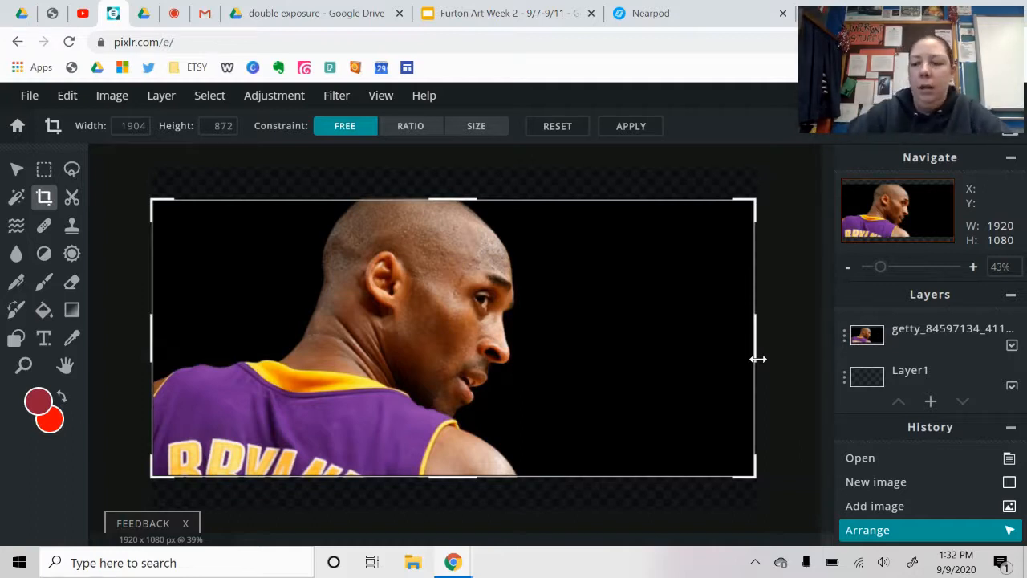
{"action": "key", "text": "Return"}
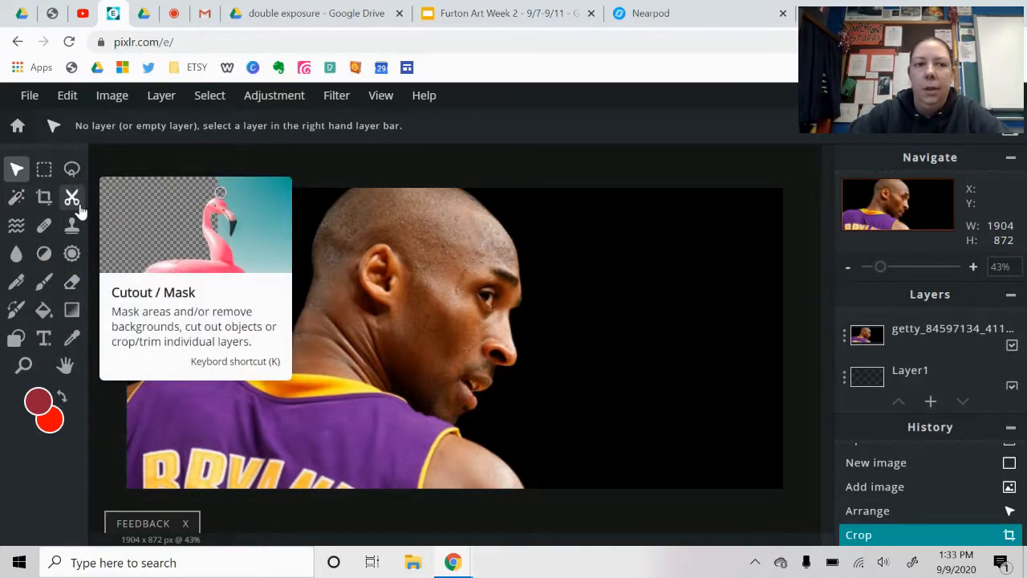
Select the black background behind the head with the Magic Wand and clear it from the portrait photo's layer
{"action": "left_click", "coordinate": [15, 200]}
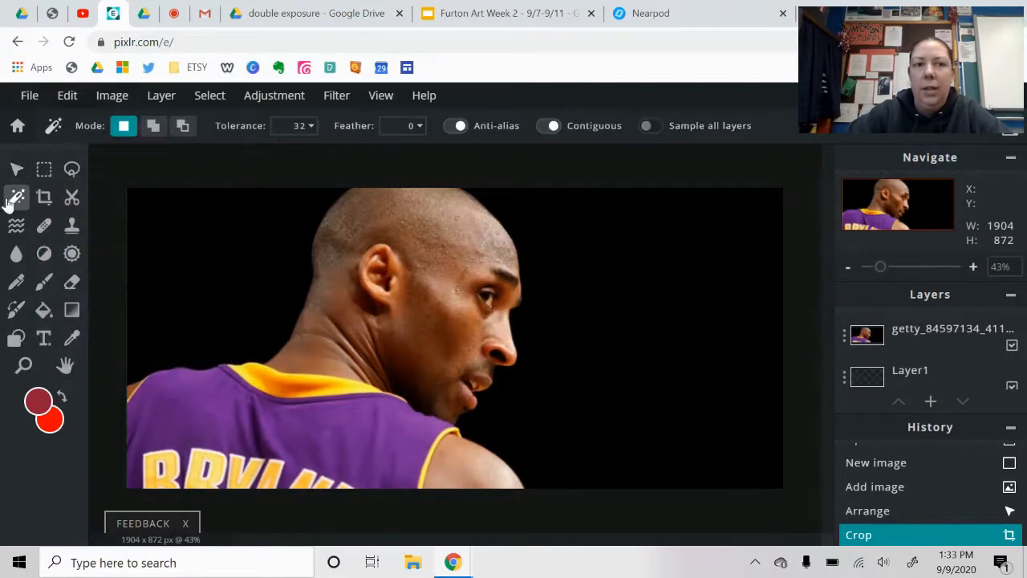
{"action": "left_click", "coordinate": [215, 235]}
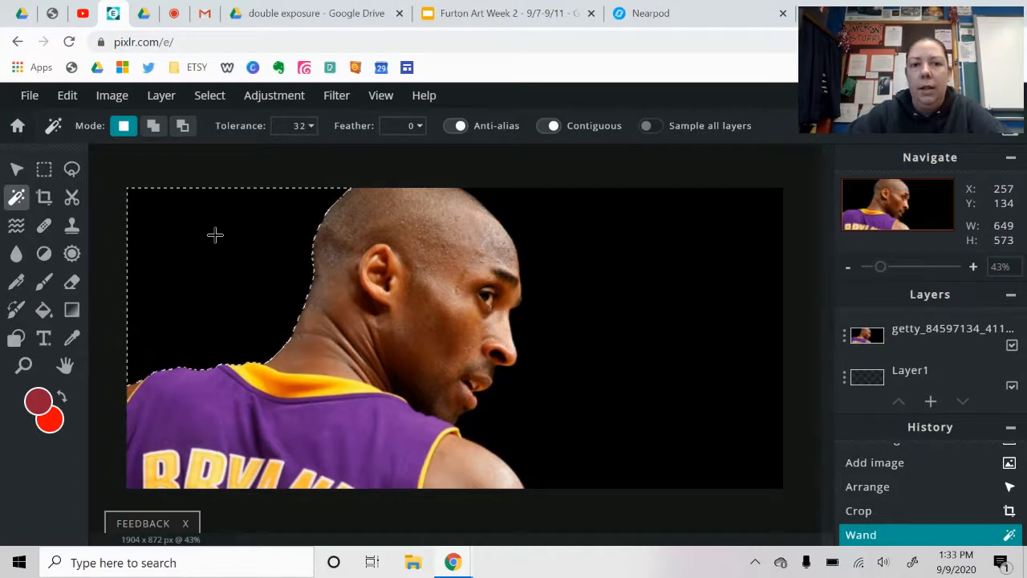
{"action": "key", "text": "Delete"}
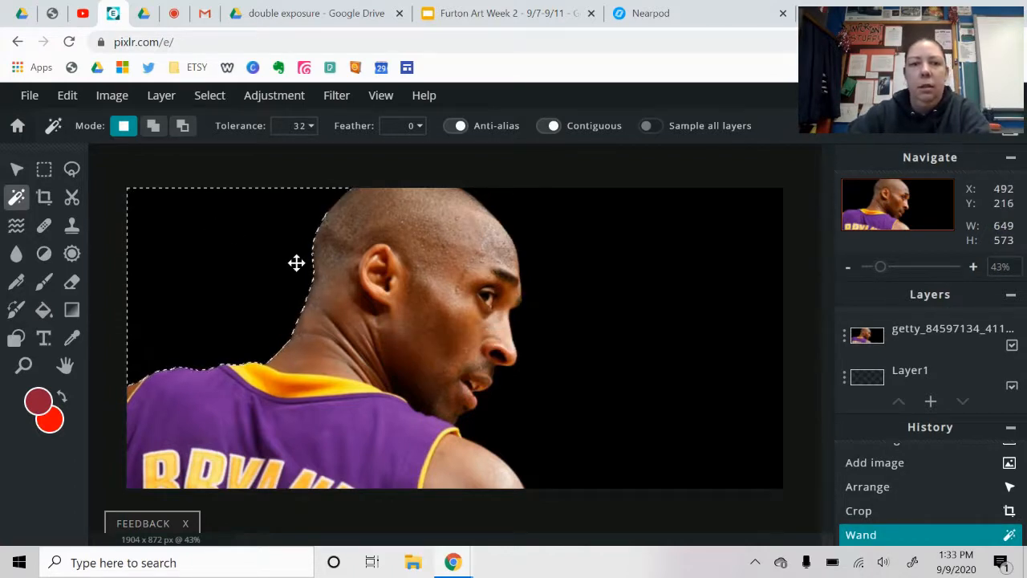
{"action": "key", "text": "Delete"}
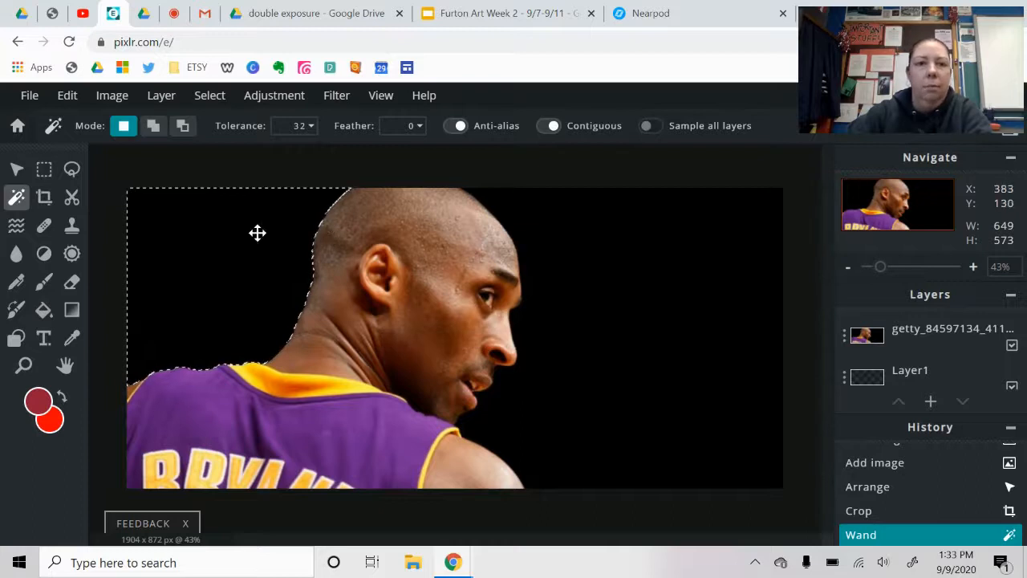
{"action": "left_click", "coordinate": [66, 96]}
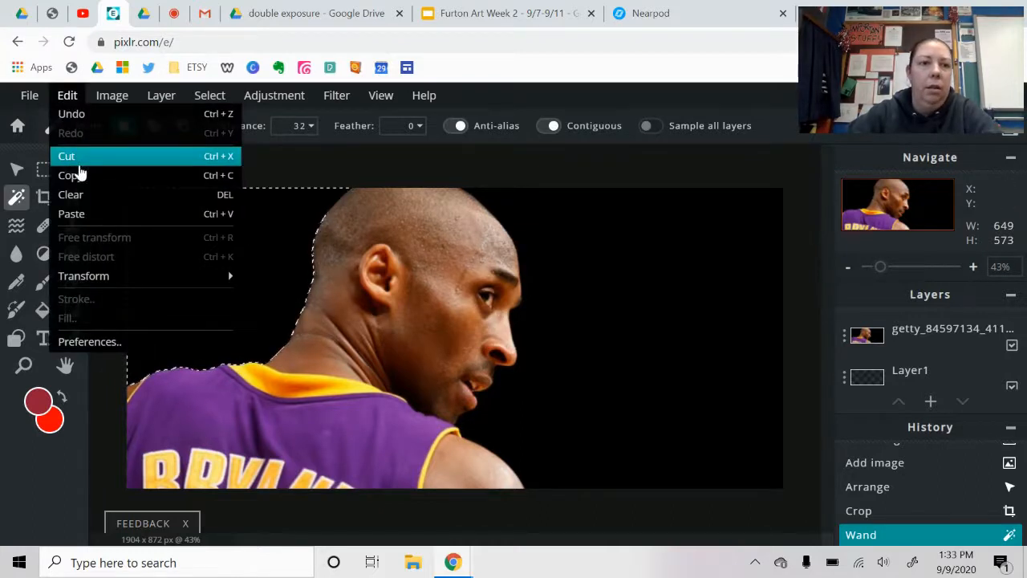
{"action": "left_click", "coordinate": [76, 160]}
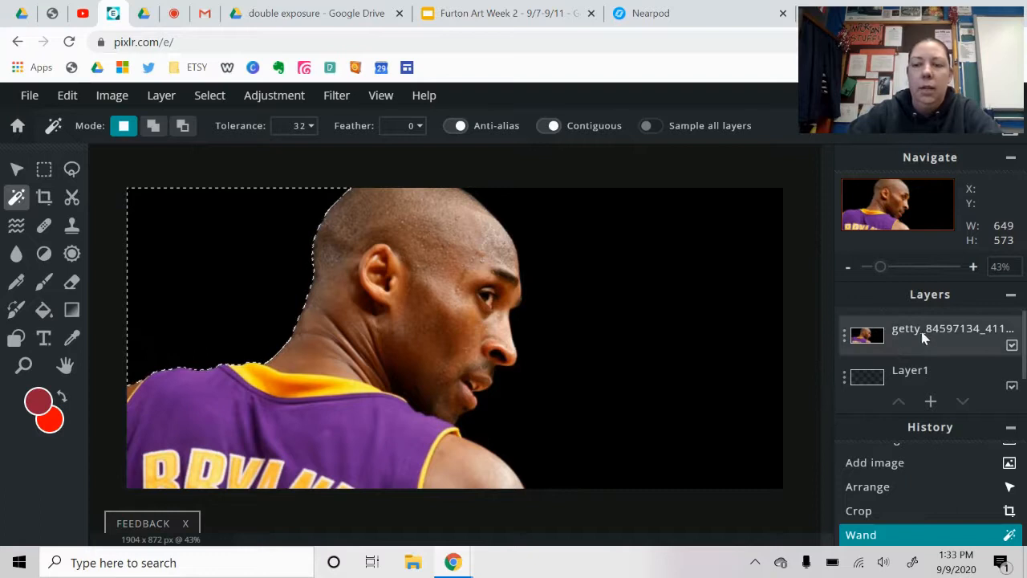
{"action": "left_click", "coordinate": [947, 334]}
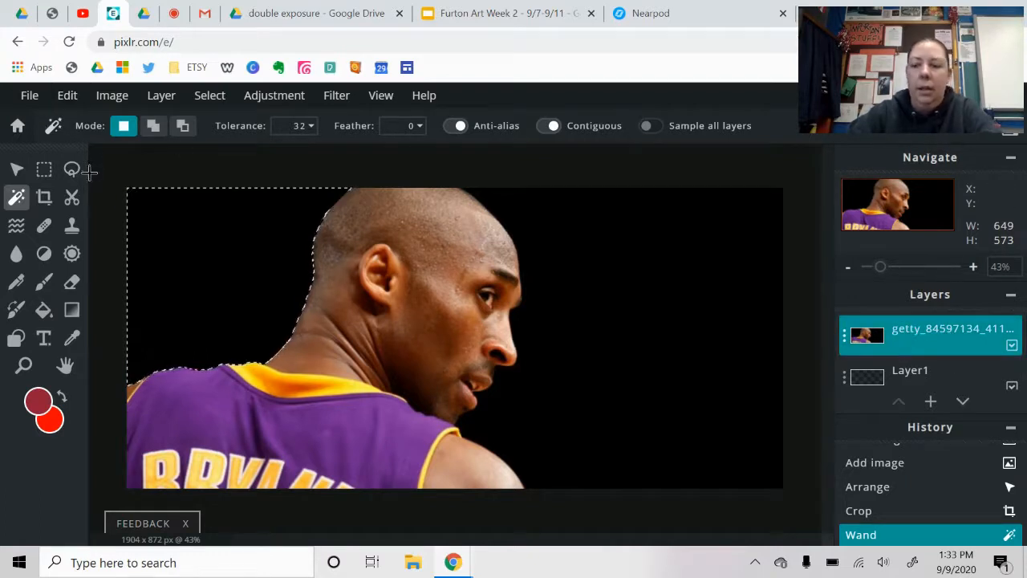
{"action": "key", "text": "Delete"}
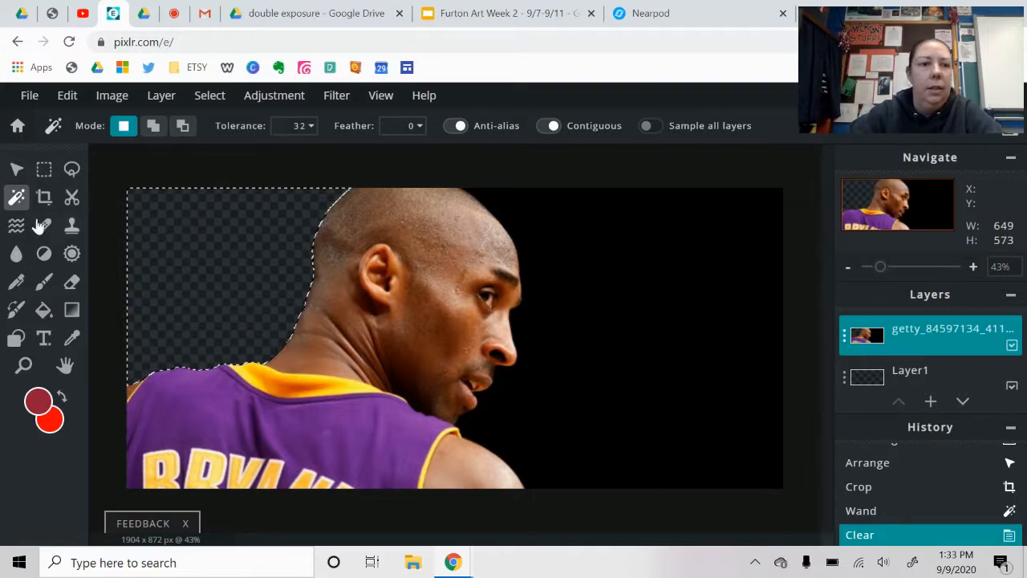
Select the black background in front of the face with the Magic Wand, clear it, and remove the selection
{"action": "left_click", "coordinate": [603, 257]}
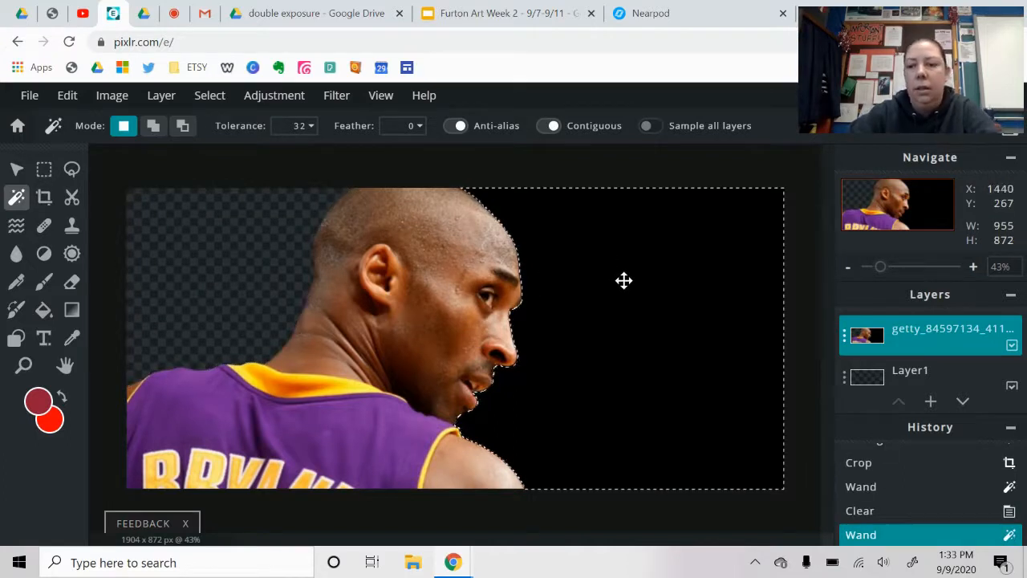
{"action": "key", "text": "Delete"}
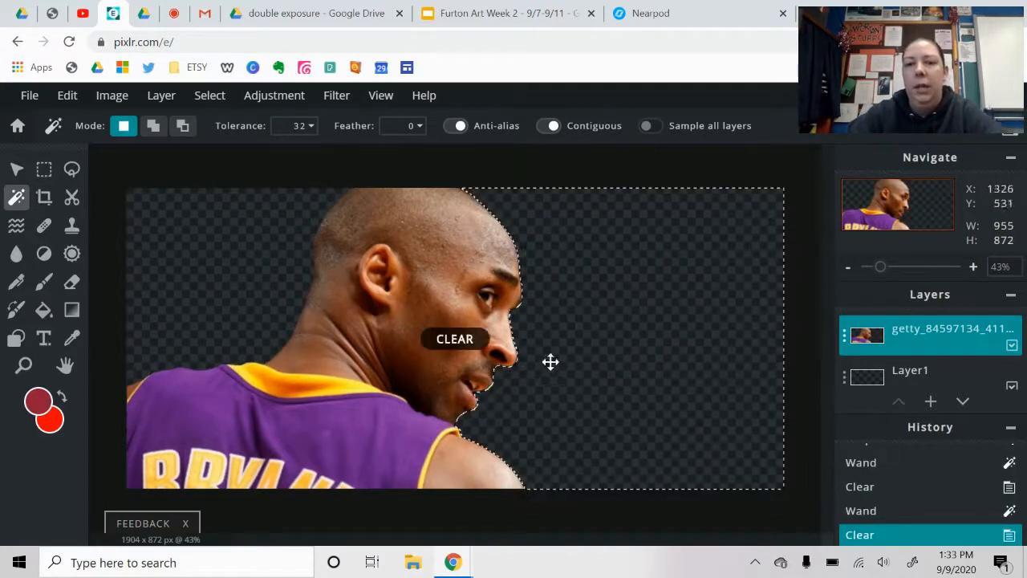
{"action": "left_click", "coordinate": [17, 168]}
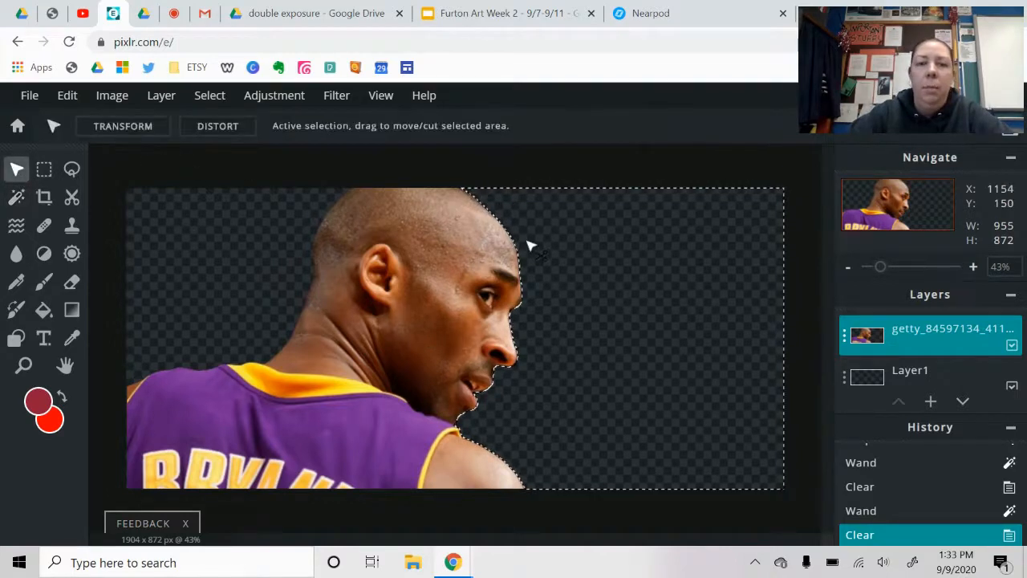
{"action": "left_click", "coordinate": [223, 106]}
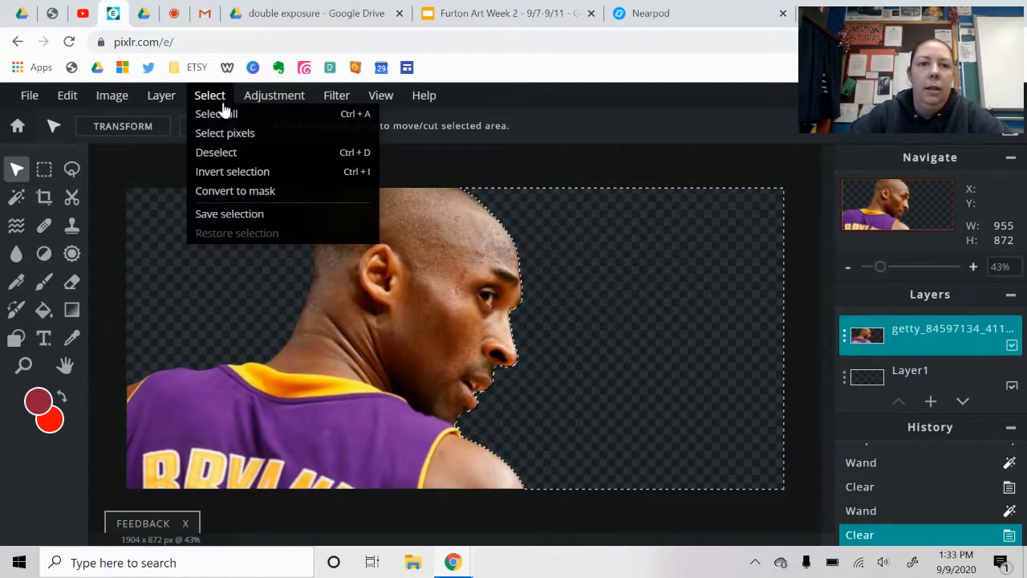
{"action": "left_click", "coordinate": [213, 97]}
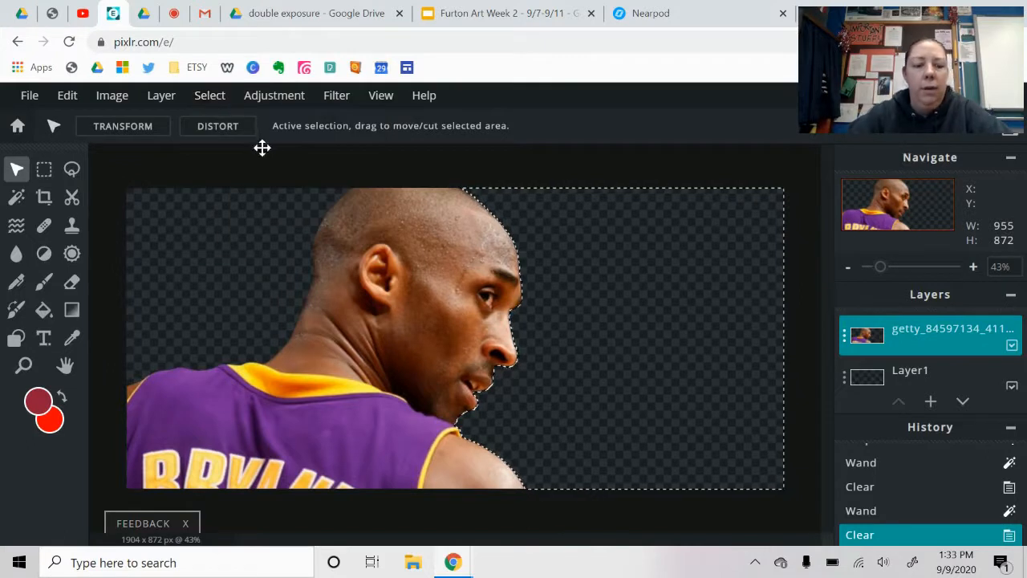
{"action": "key", "text": "ctrl+d"}
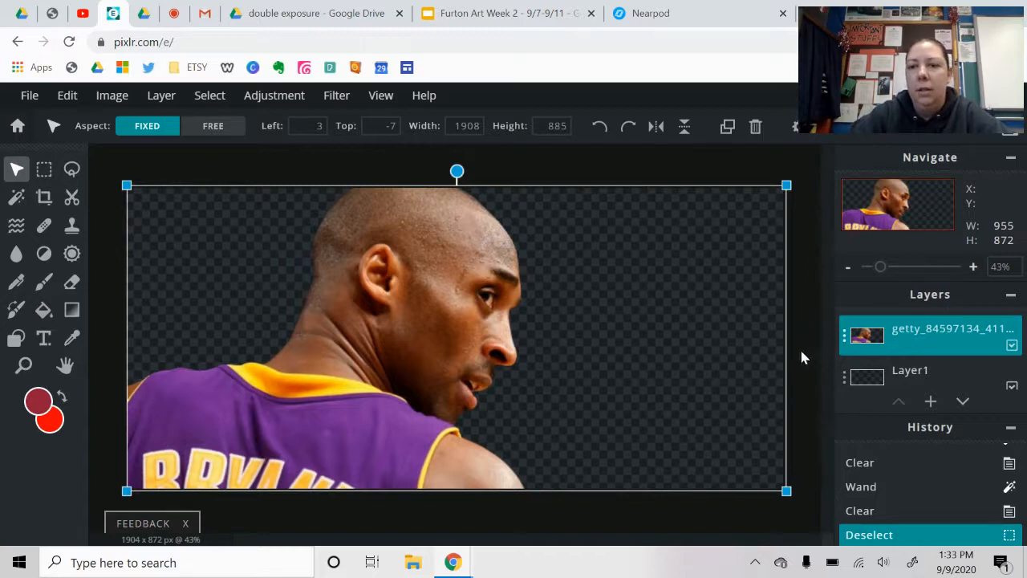
Fill the empty Layer1 beneath the portrait with dark gray #3A3939 using the Fill tool
{"action": "left_click", "coordinate": [934, 374]}
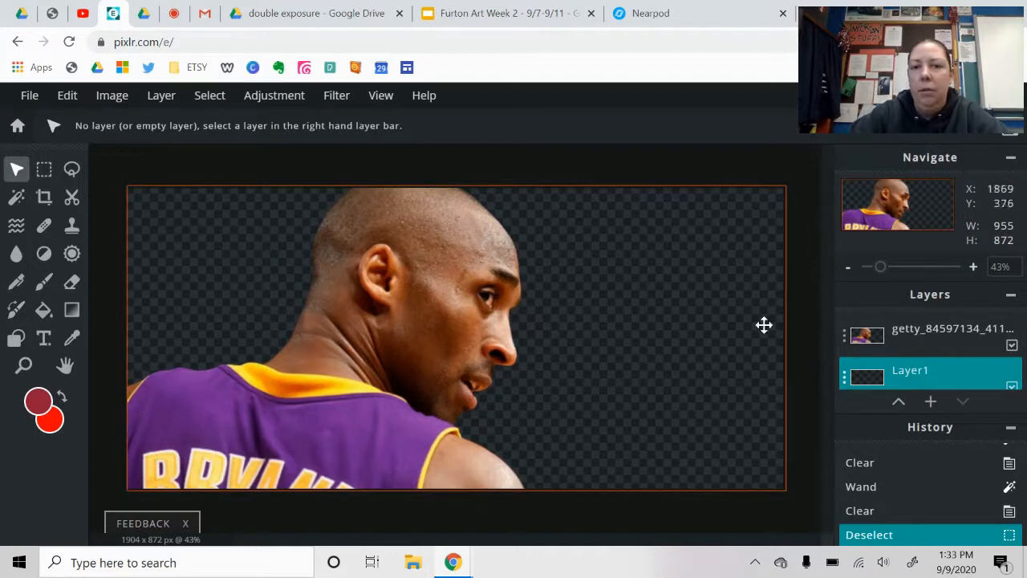
{"action": "left_click", "coordinate": [39, 401]}
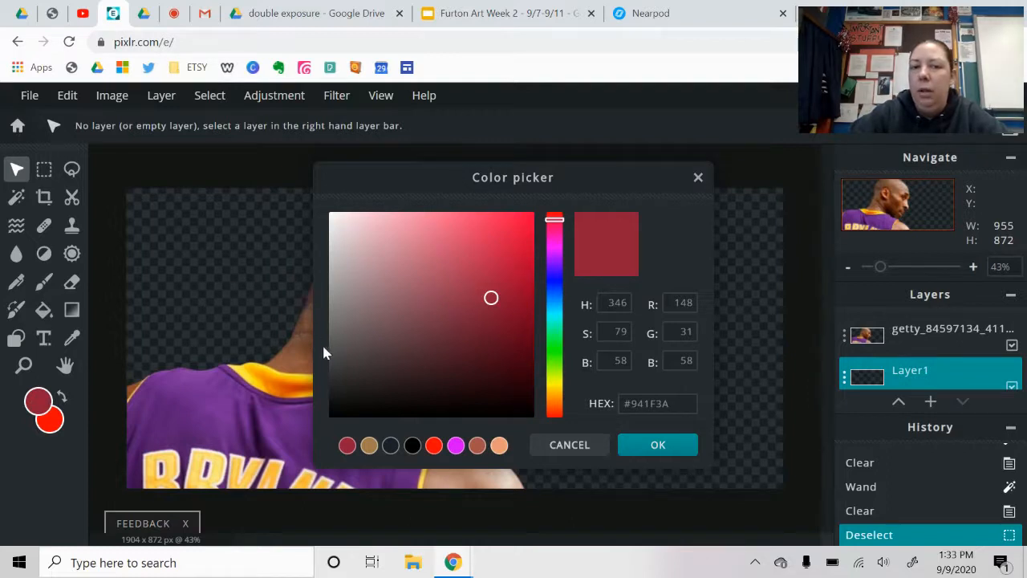
{"action": "left_click", "coordinate": [331, 368]}
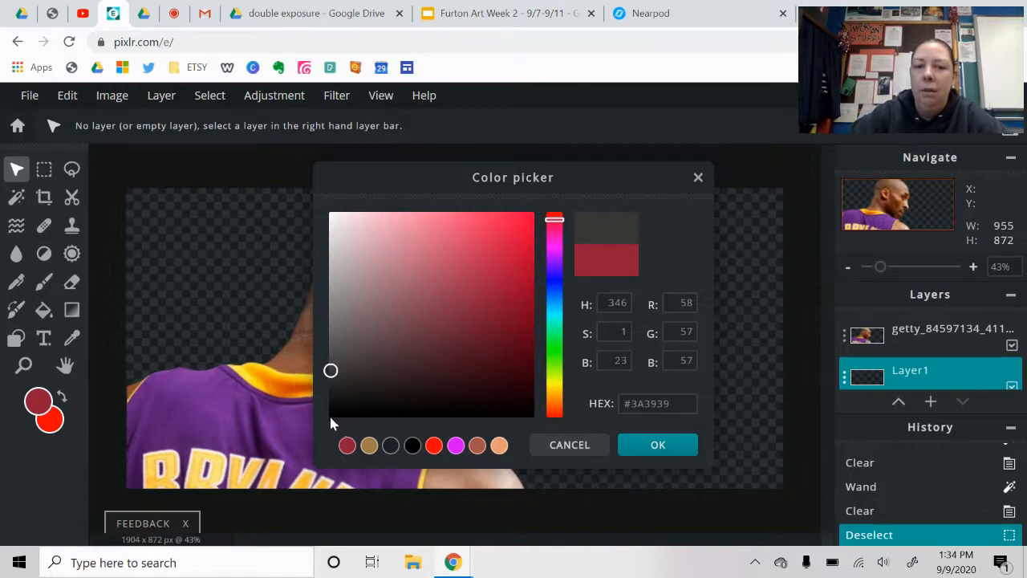
{"action": "left_click", "coordinate": [656, 445]}
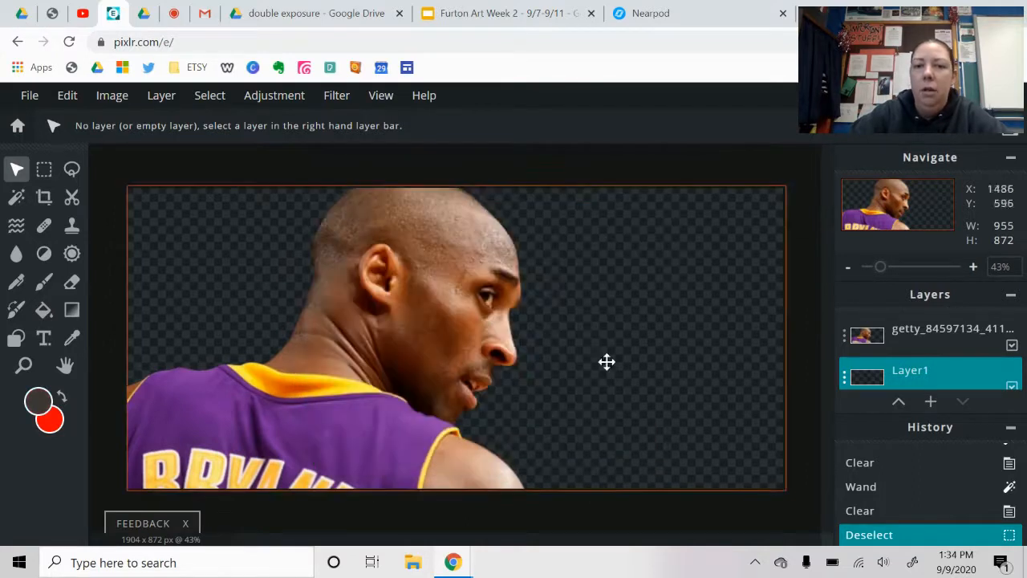
{"action": "left_click", "coordinate": [45, 311]}
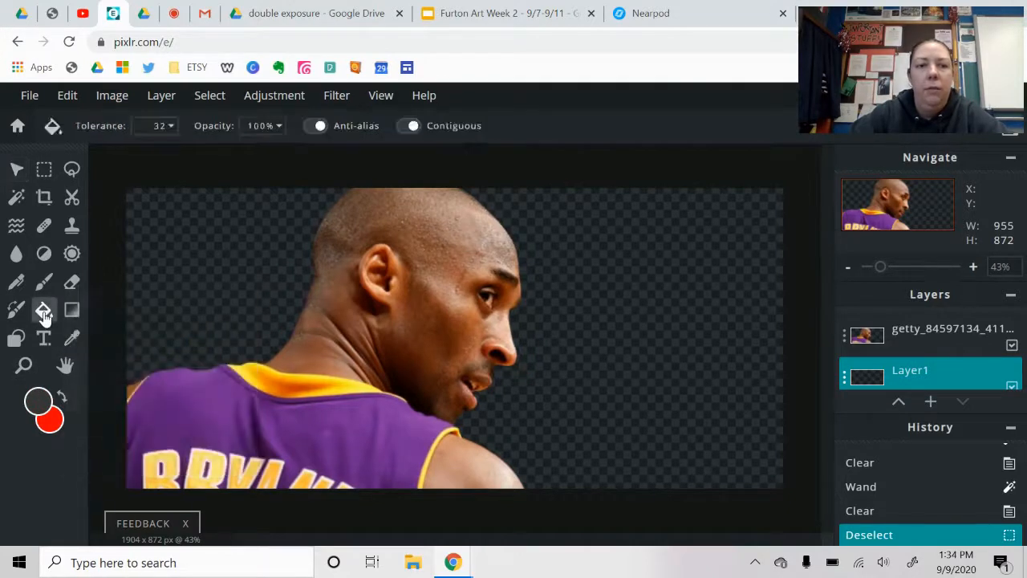
{"action": "left_click", "coordinate": [198, 261]}
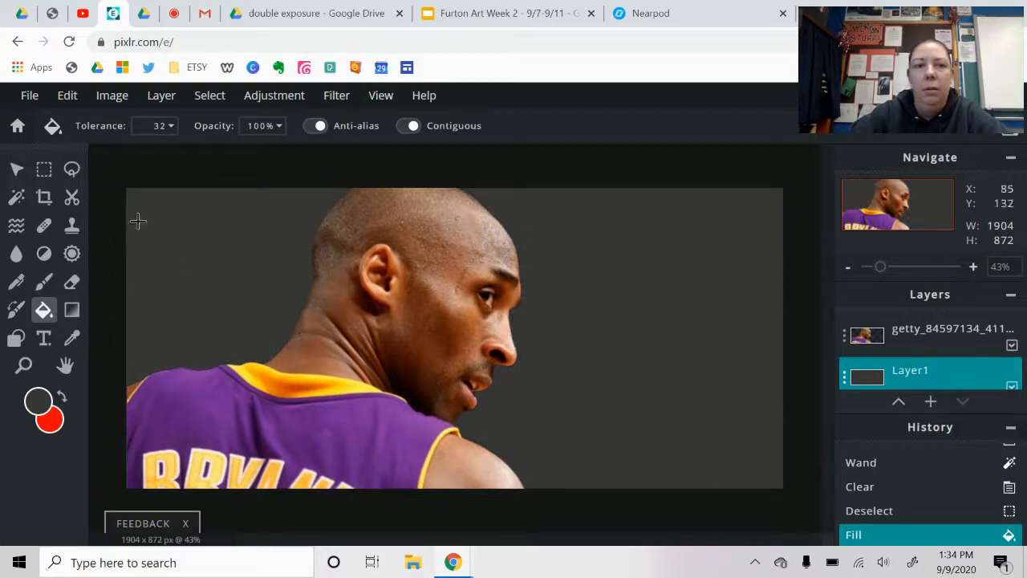
Turn the portrait photo's layer black and white with the Tom effect from the Too-Old group at strength 100, and deselect the layer
{"action": "left_click", "coordinate": [17, 169]}
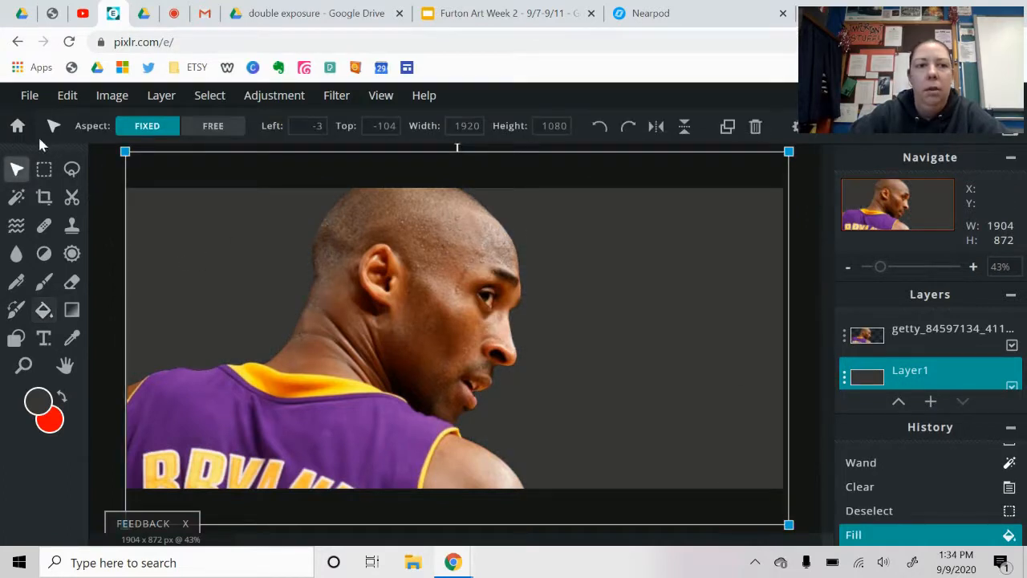
{"action": "left_click", "coordinate": [929, 336]}
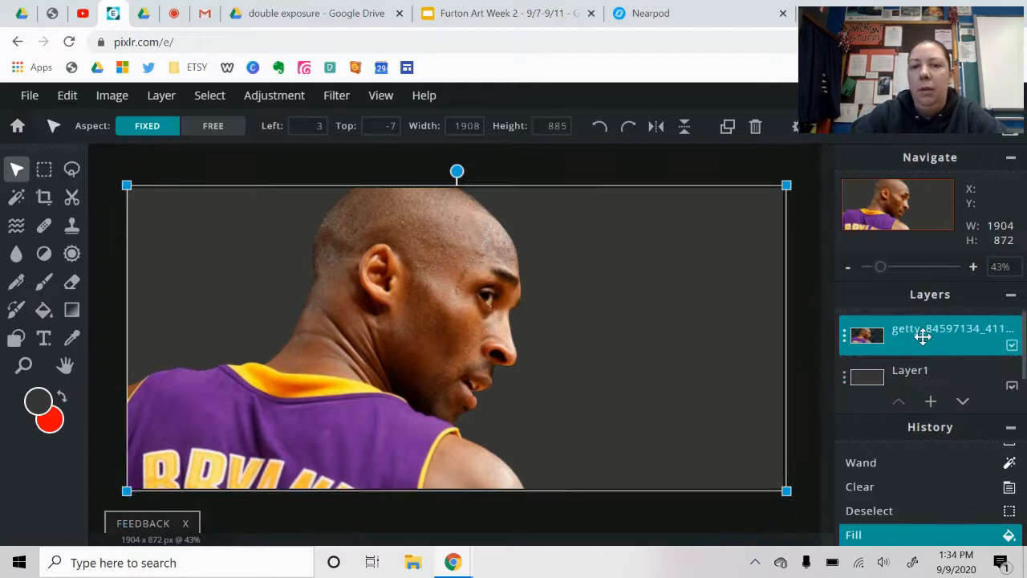
{"action": "left_click", "coordinate": [340, 101]}
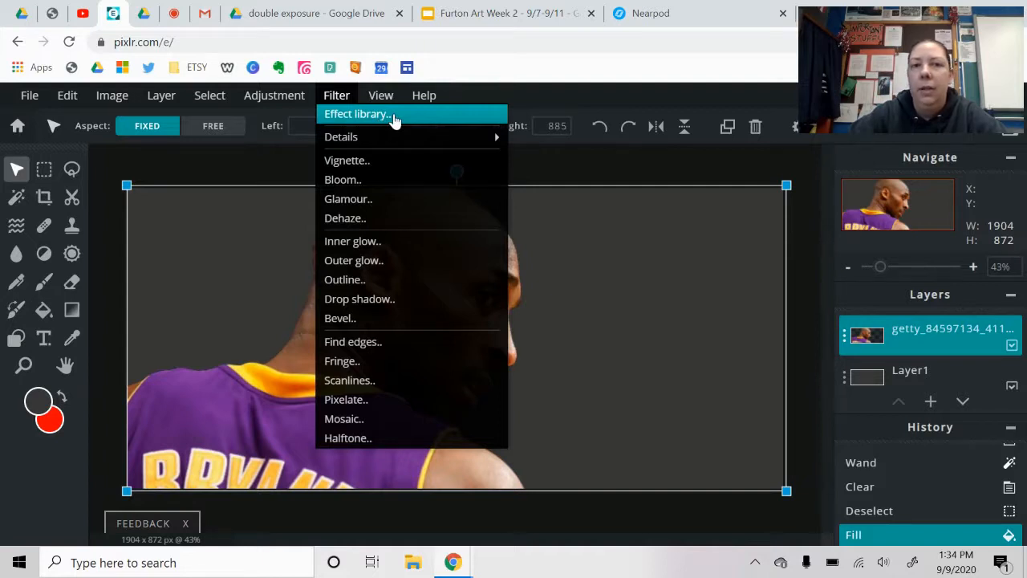
{"action": "left_click", "coordinate": [395, 116]}
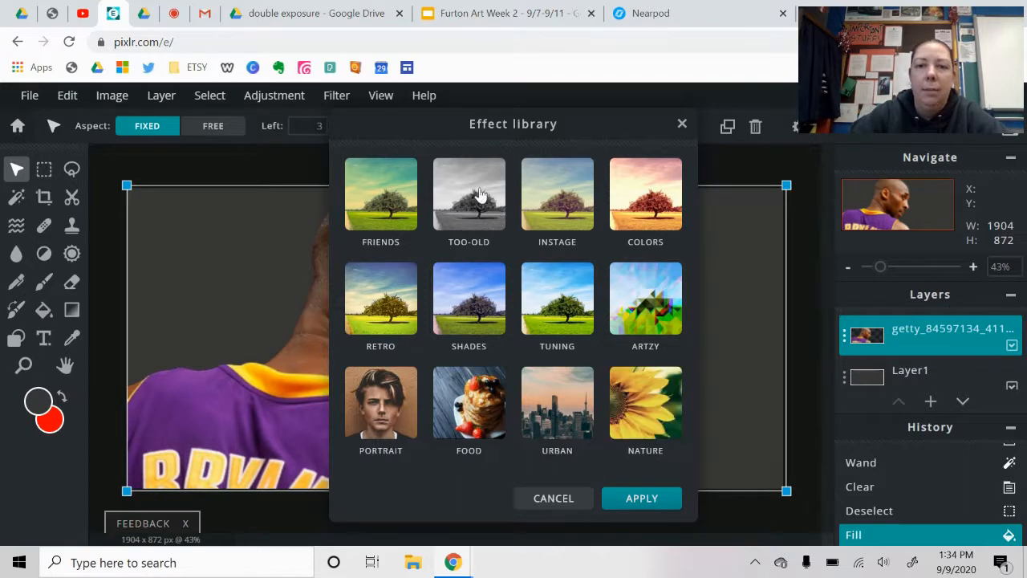
{"action": "left_click", "coordinate": [469, 211]}
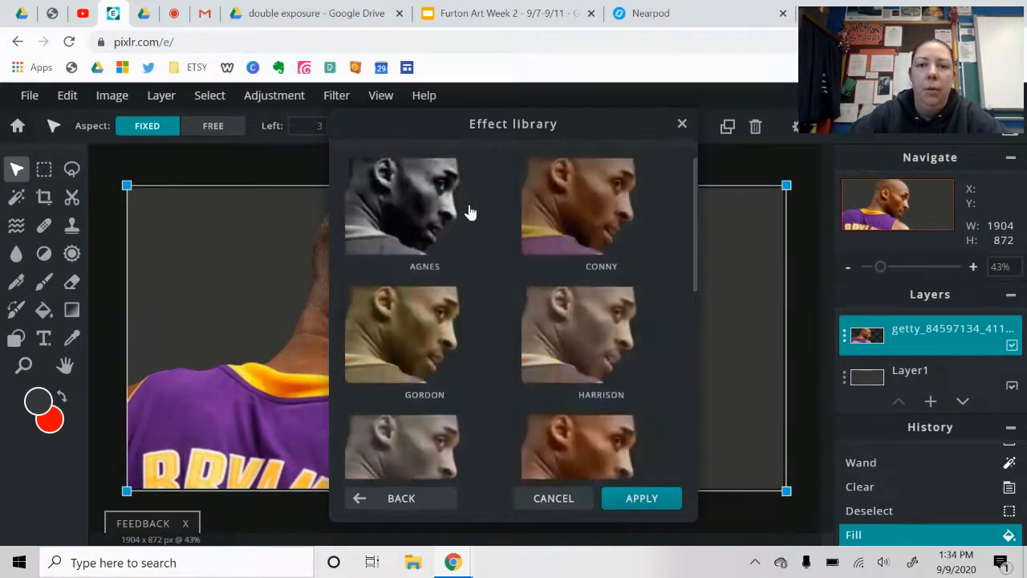
{"action": "scroll", "coordinate": [640, 318], "scroll_direction": "down", "scroll_amount": 5}
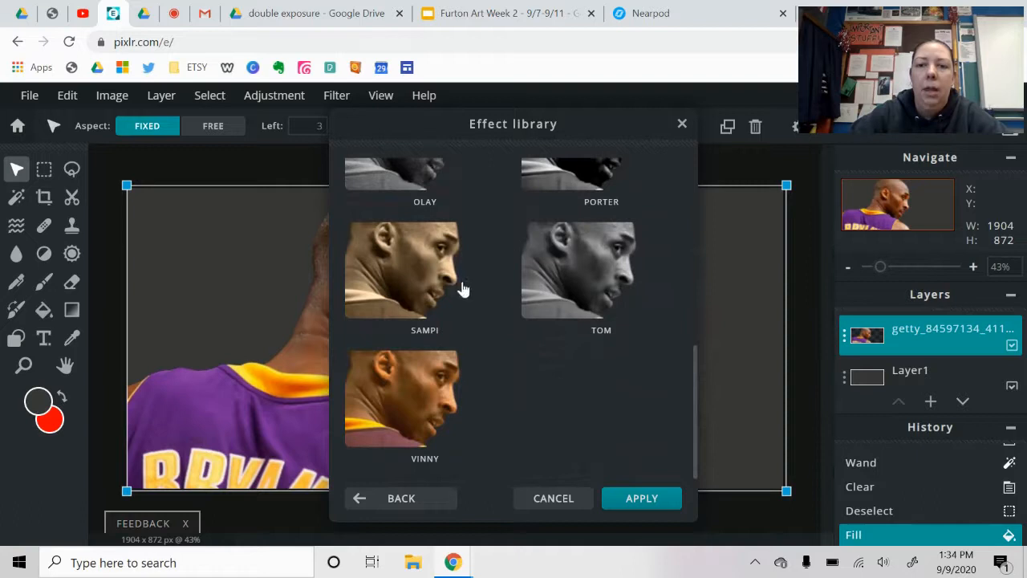
{"action": "left_click", "coordinate": [564, 278]}
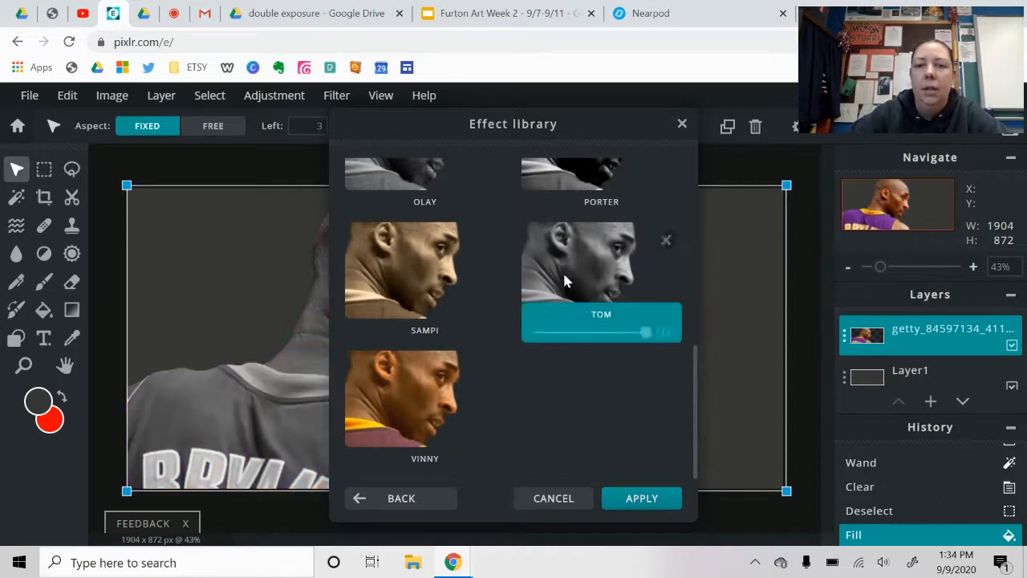
{"action": "left_click", "coordinate": [626, 498]}
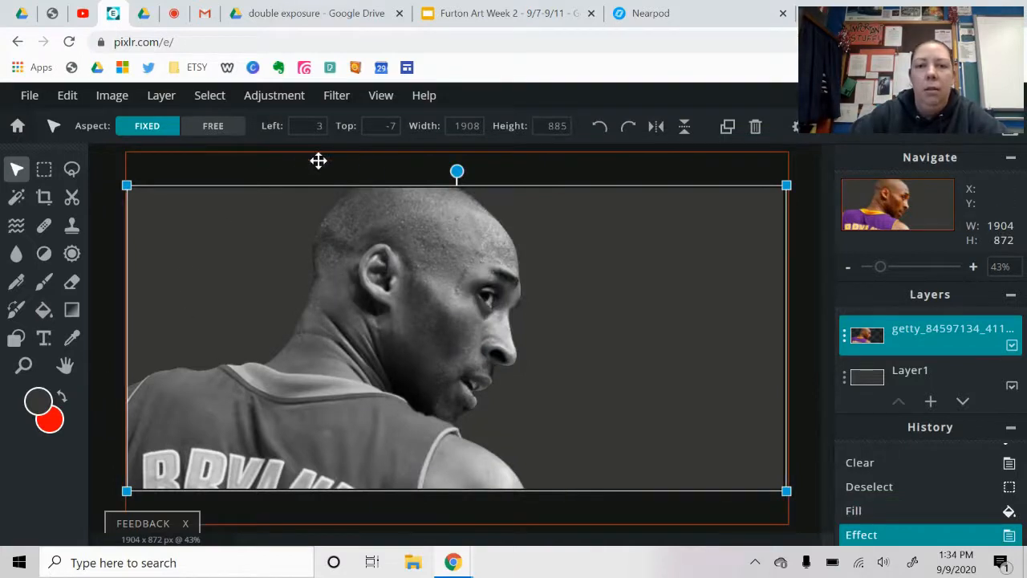
{"action": "left_click", "coordinate": [807, 250]}
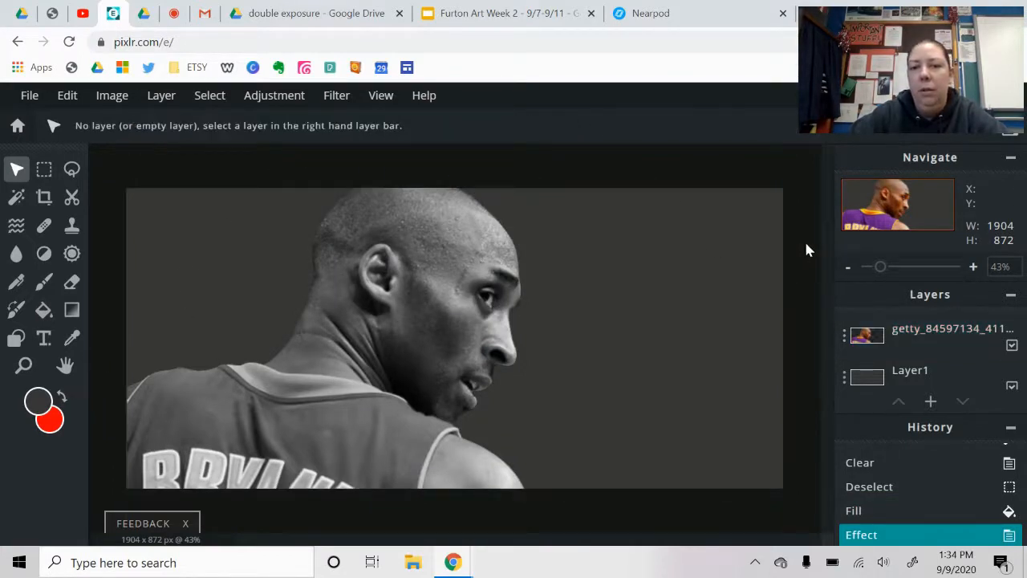
Add bryant.png as an image layer, enlarge it to about 472 x 848 px, and place it over the back of the portrait's neck
{"action": "left_click", "coordinate": [931, 403]}
{"action": "left_click", "coordinate": [542, 336]}
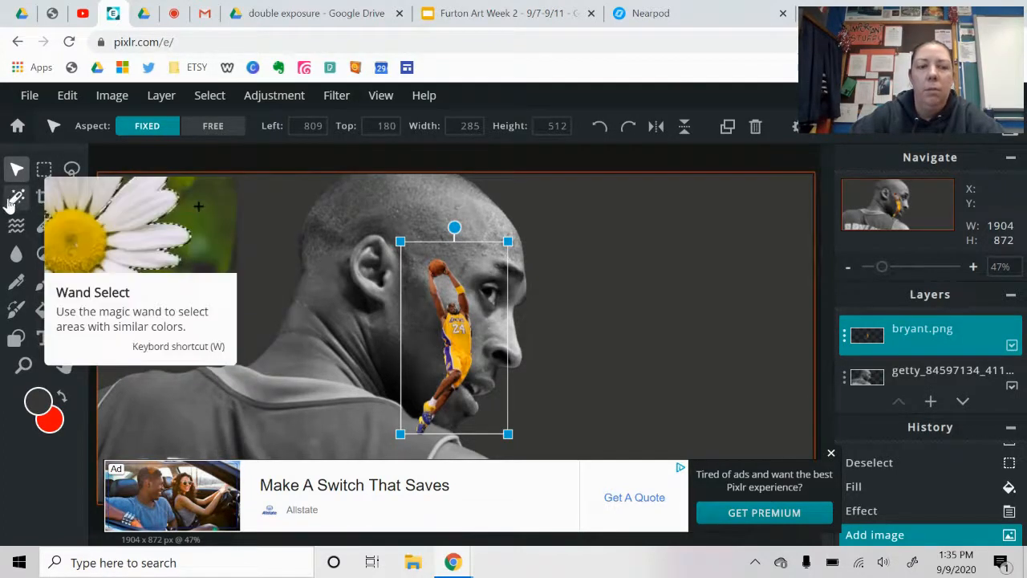
{"action": "left_click_drag", "start_coordinate": [401, 241], "coordinate": [361, 171]}
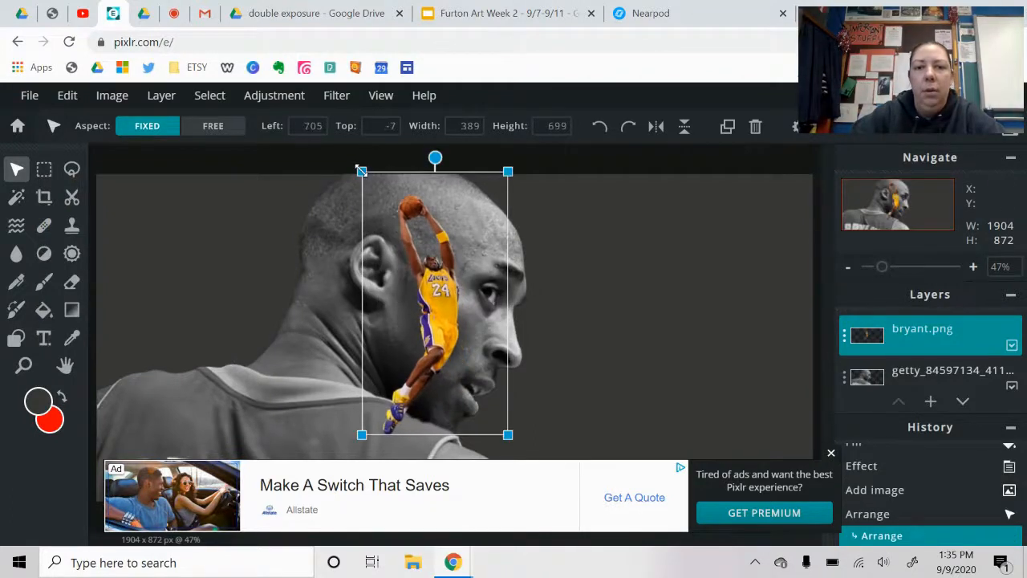
{"action": "left_click_drag", "start_coordinate": [424, 332], "coordinate": [302, 335]}
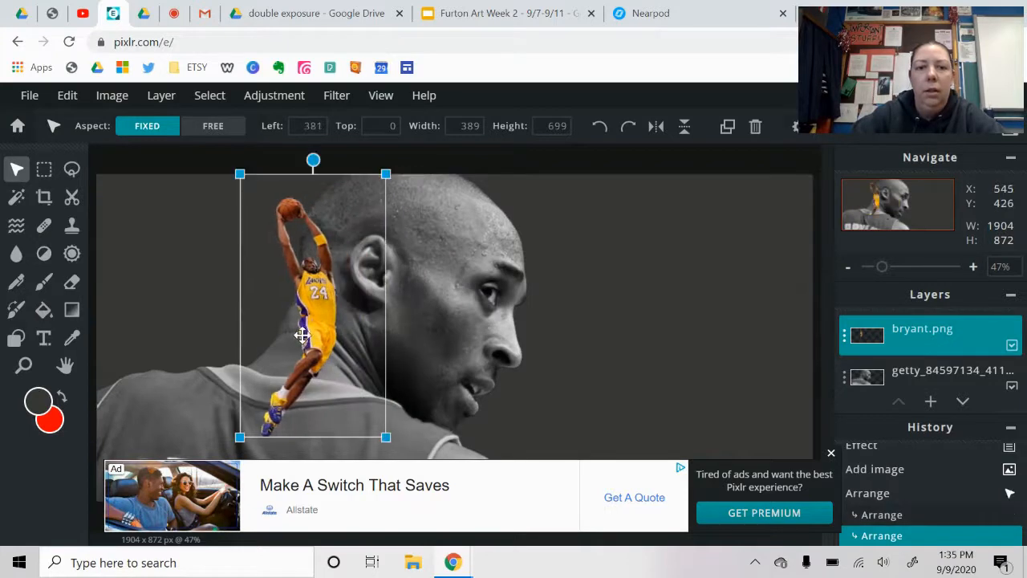
{"action": "left_click", "coordinate": [830, 455]}
{"action": "left_click_drag", "start_coordinate": [385, 436], "coordinate": [418, 492]}
{"action": "left_click_drag", "start_coordinate": [316, 385], "coordinate": [310, 353]}
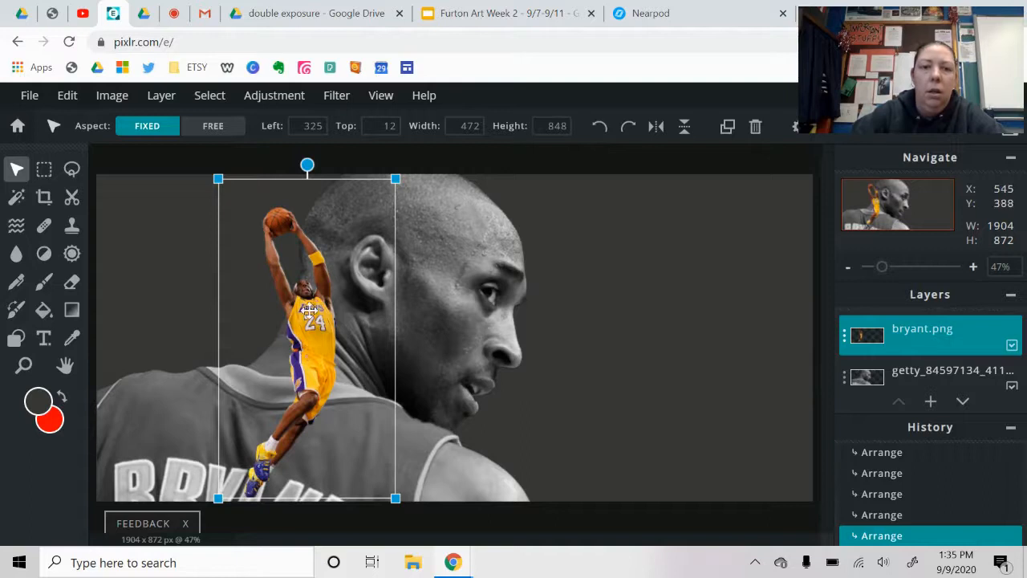
Apply the Too-Old group's Tom effect at strength 100 to the bryant.png layer
{"action": "left_click", "coordinate": [337, 100]}
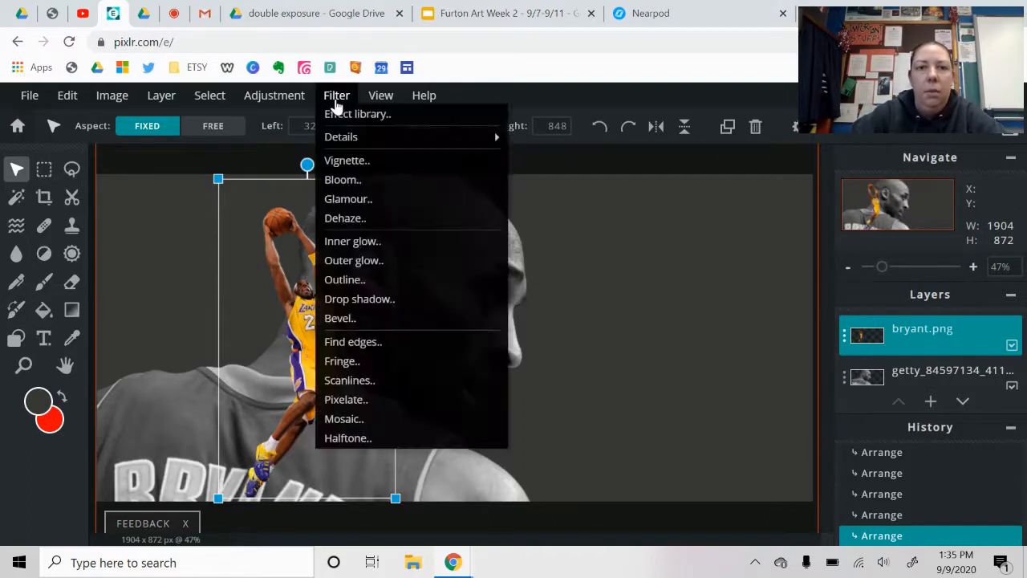
{"action": "left_click", "coordinate": [358, 115]}
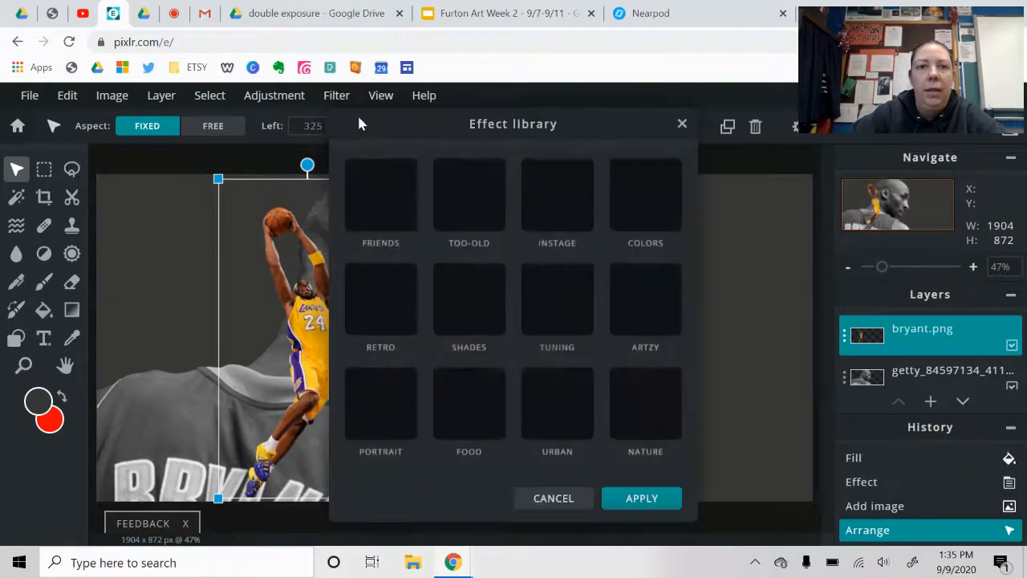
{"action": "left_click", "coordinate": [465, 196]}
{"action": "scroll", "coordinate": [611, 267], "scroll_direction": "down", "scroll_amount": 2}
{"action": "scroll", "coordinate": [626, 297], "scroll_direction": "down", "scroll_amount": 3}
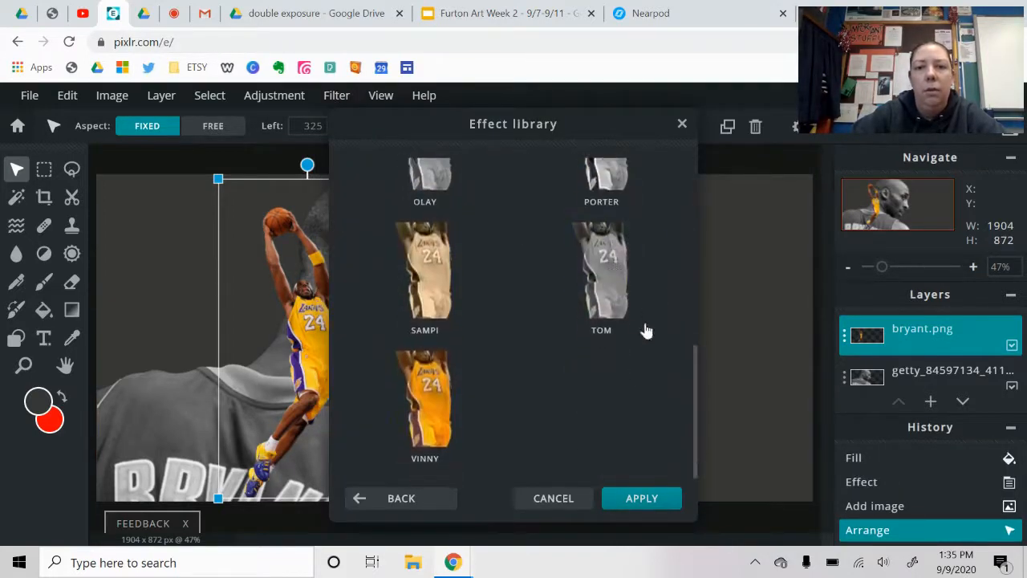
{"action": "left_click", "coordinate": [617, 298]}
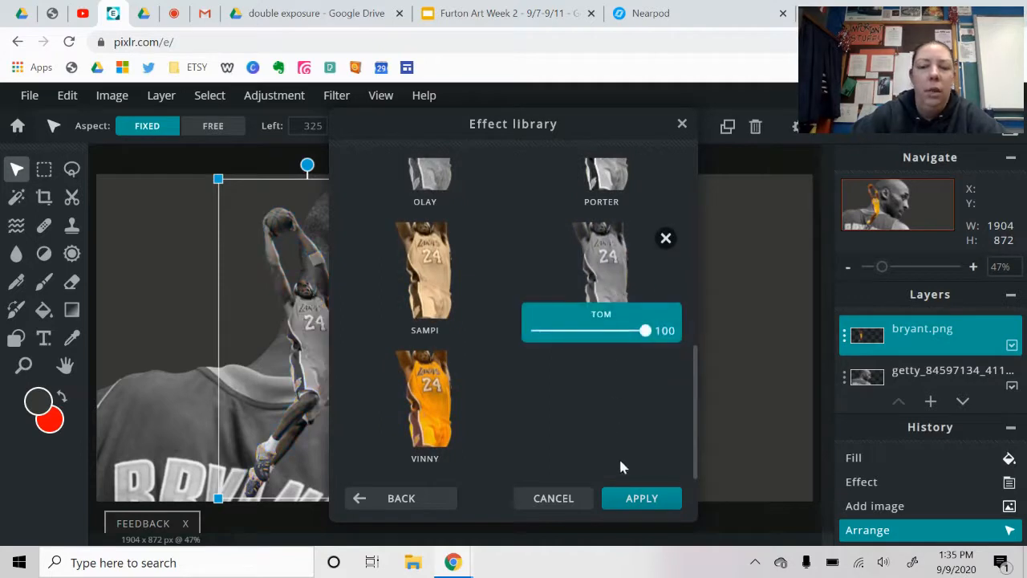
{"action": "left_click", "coordinate": [633, 499]}
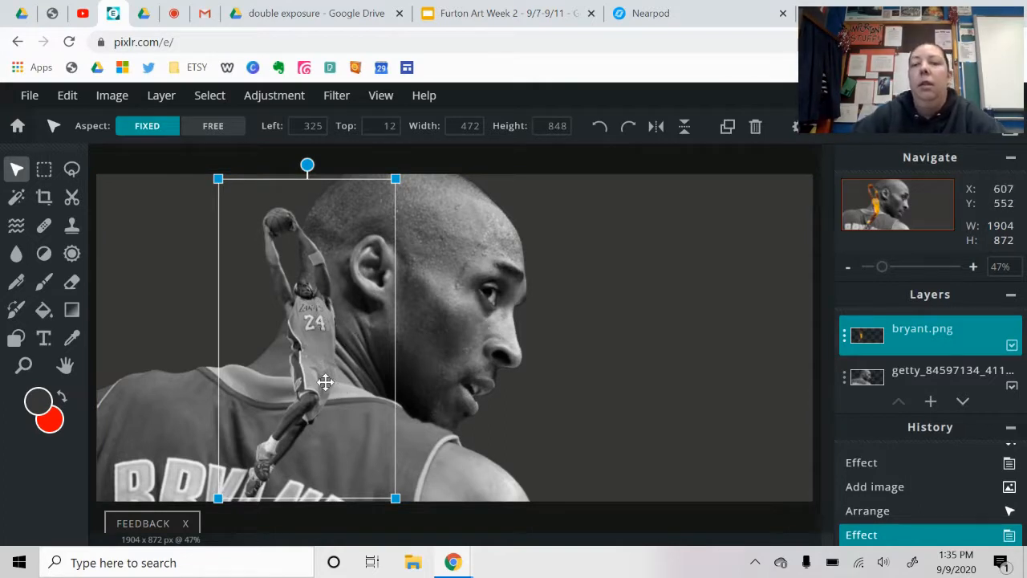
Set the bryant.png layer's transparency to 54 in its layer settings
{"action": "left_click", "coordinate": [845, 343]}
{"action": "left_click_drag", "start_coordinate": [824, 377], "coordinate": [765, 385]}
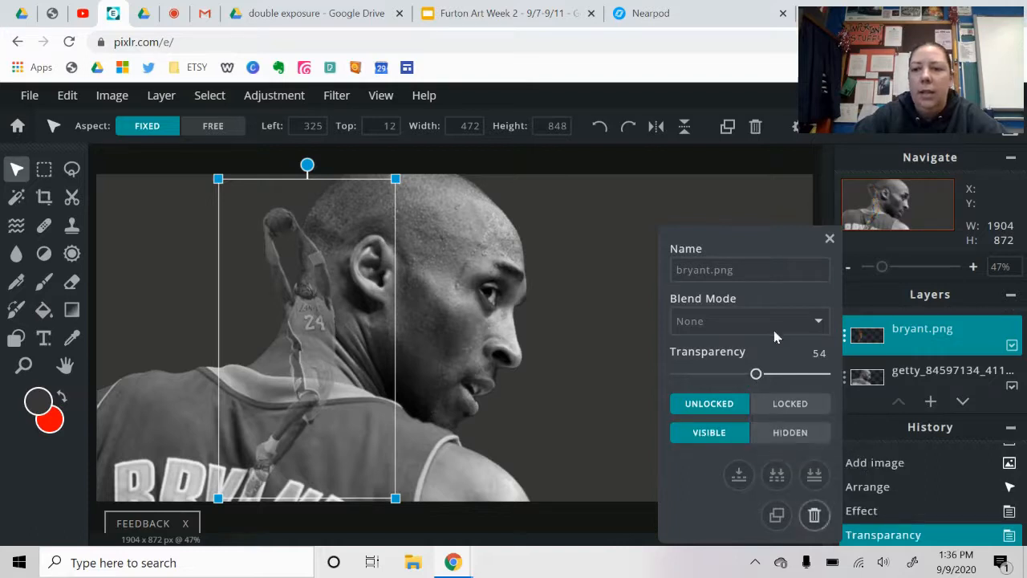
{"action": "left_click", "coordinate": [830, 238]}
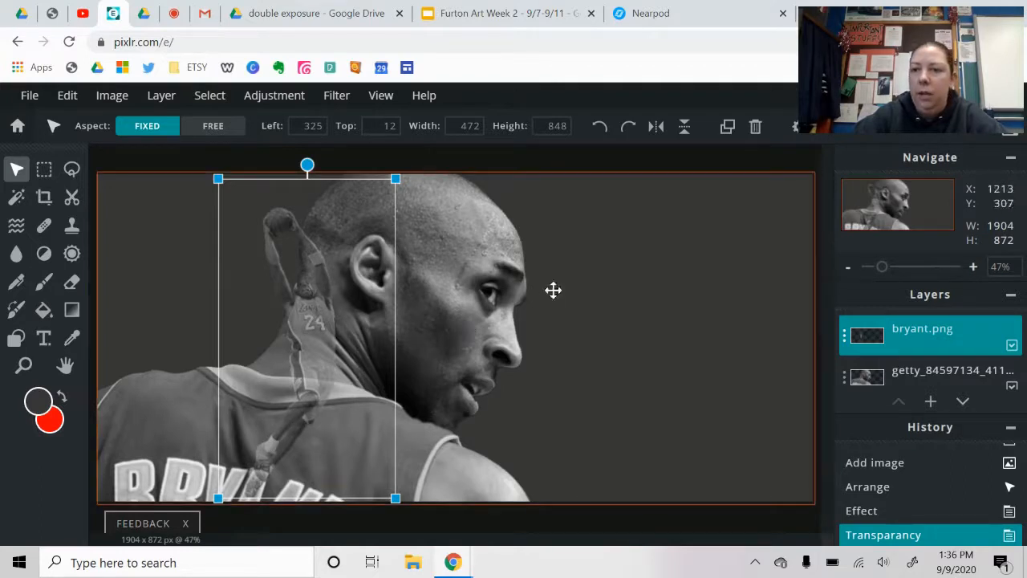
Add 37617-1-kobe-bryant-file as an image layer, enlarge it to about 557 x 764 px, and place it over the portrait's ear and cheek
{"action": "left_click", "coordinate": [930, 401]}
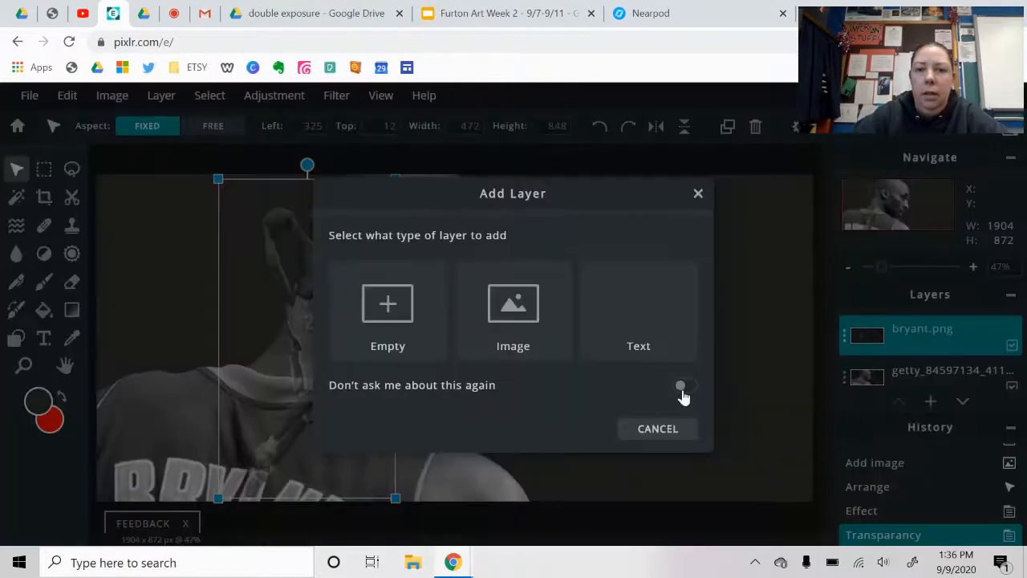
{"action": "left_click", "coordinate": [533, 317]}
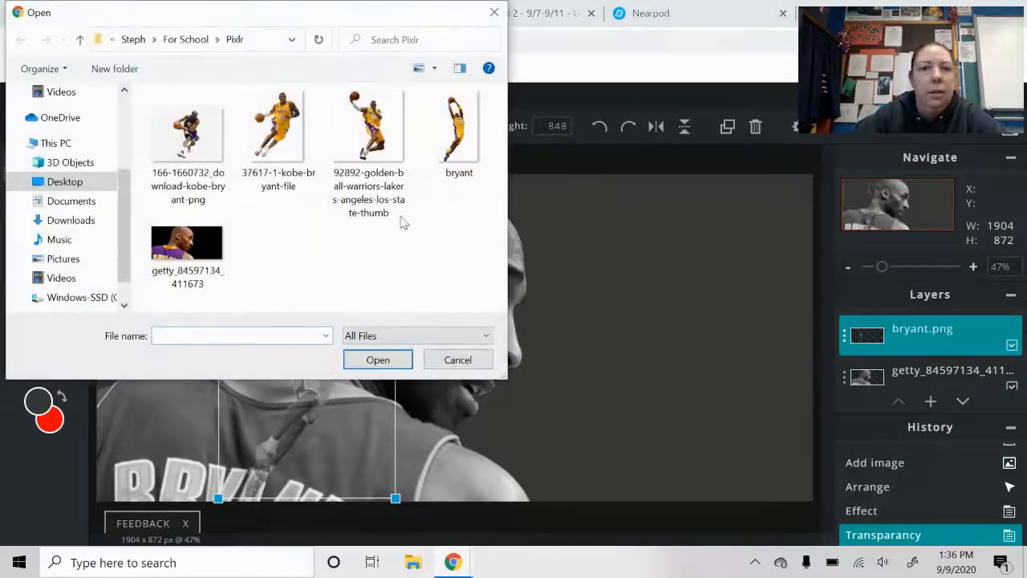
{"action": "left_click", "coordinate": [296, 126]}
{"action": "left_click", "coordinate": [383, 360]}
{"action": "left_click_drag", "start_coordinate": [461, 321], "coordinate": [402, 275]}
{"action": "left_click_drag", "start_coordinate": [481, 416], "coordinate": [530, 474]}
{"action": "left_click_drag", "start_coordinate": [427, 316], "coordinate": [406, 322]}
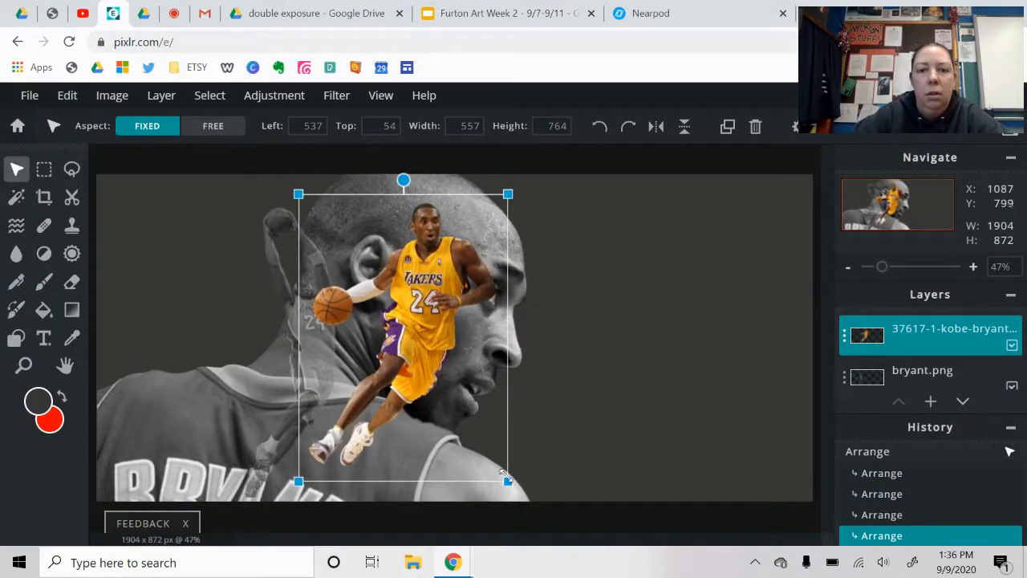
Apply the Too-Old group's Tom effect at strength 100 to the dribbling player's 37617-1-kobe-bryant-file layer
{"action": "left_click", "coordinate": [336, 98]}
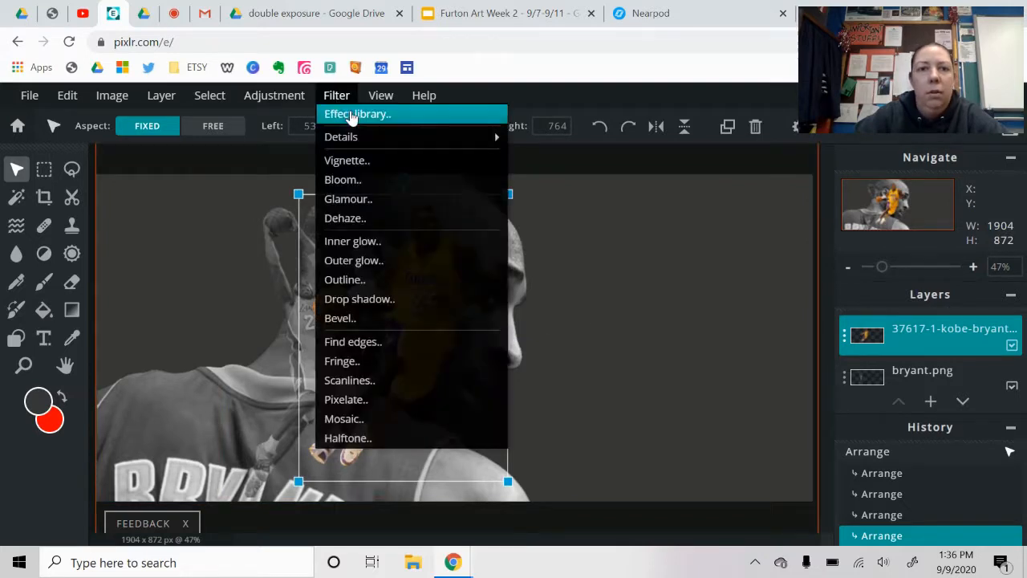
{"action": "left_click", "coordinate": [393, 120]}
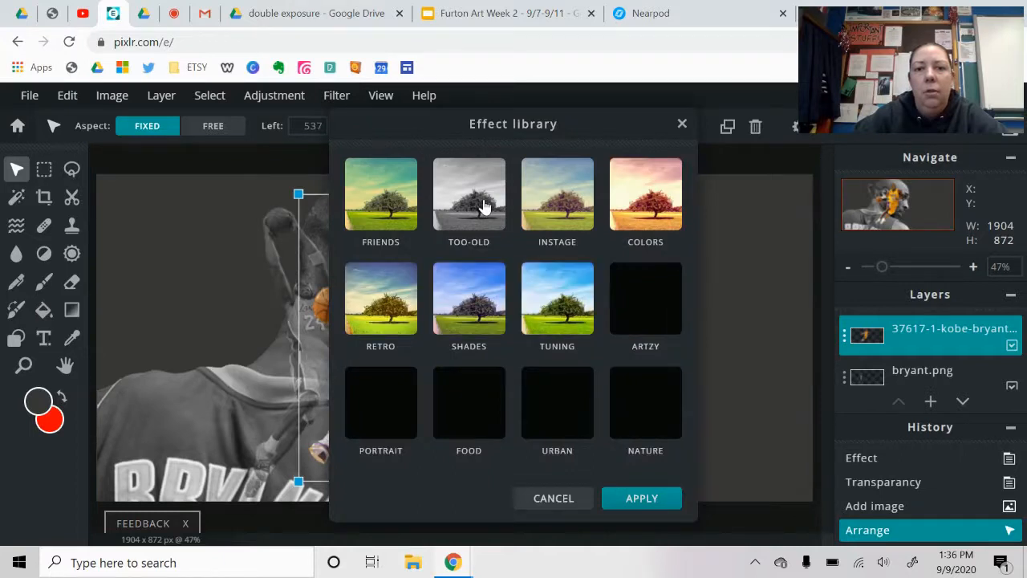
{"action": "left_click", "coordinate": [484, 207]}
{"action": "scroll", "coordinate": [561, 257], "scroll_direction": "down", "scroll_amount": 4}
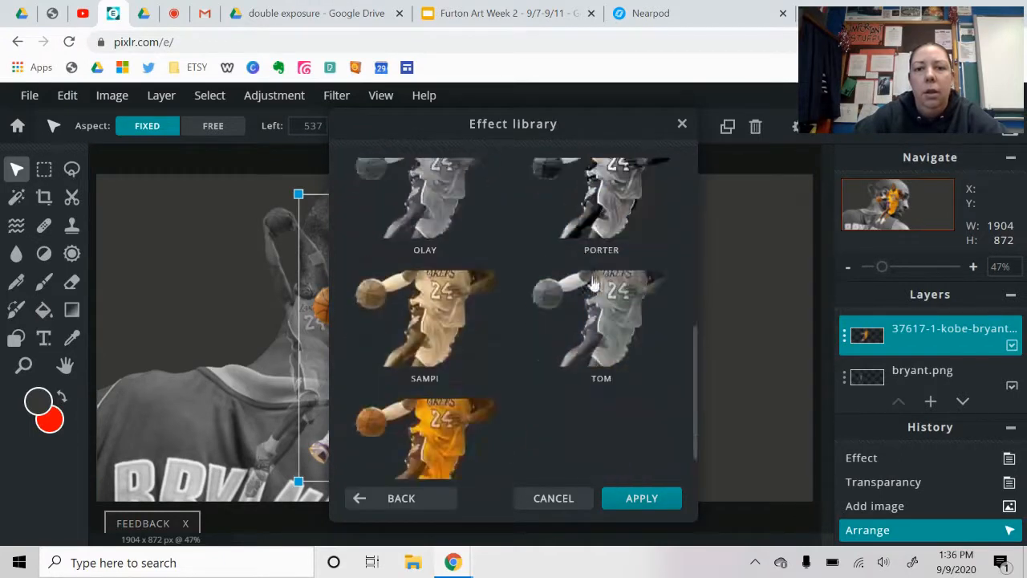
{"action": "left_click", "coordinate": [642, 349]}
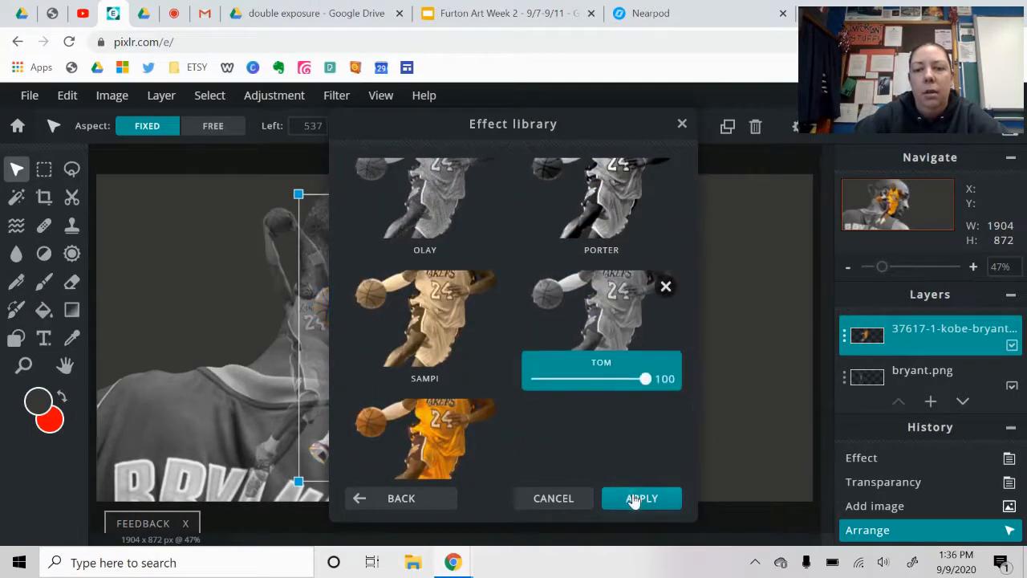
{"action": "left_click", "coordinate": [638, 497]}
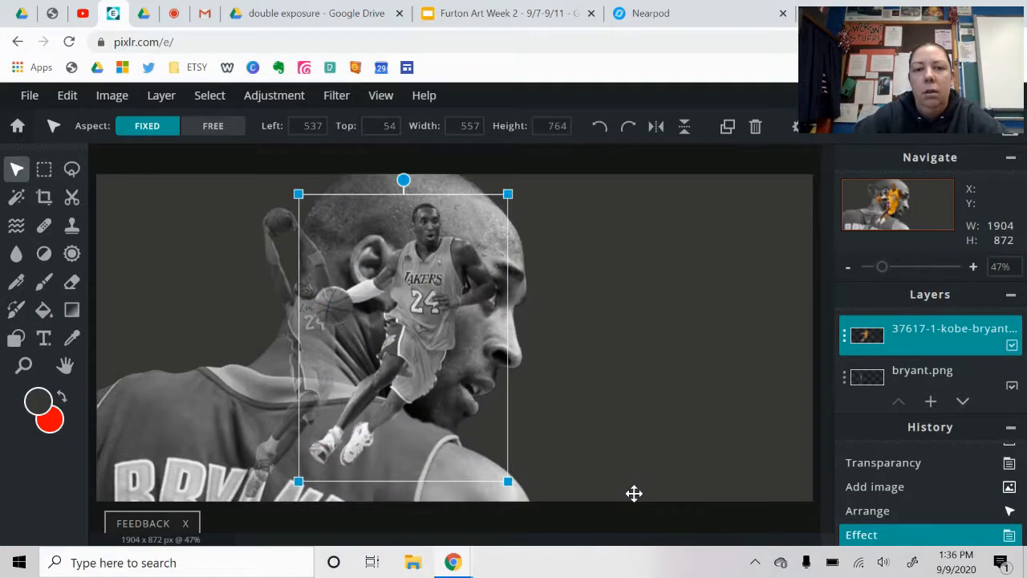
Set the 37617-1-kobe-bryant-file layer's transparency to 59 in its layer settings
{"action": "left_click", "coordinate": [844, 337]}
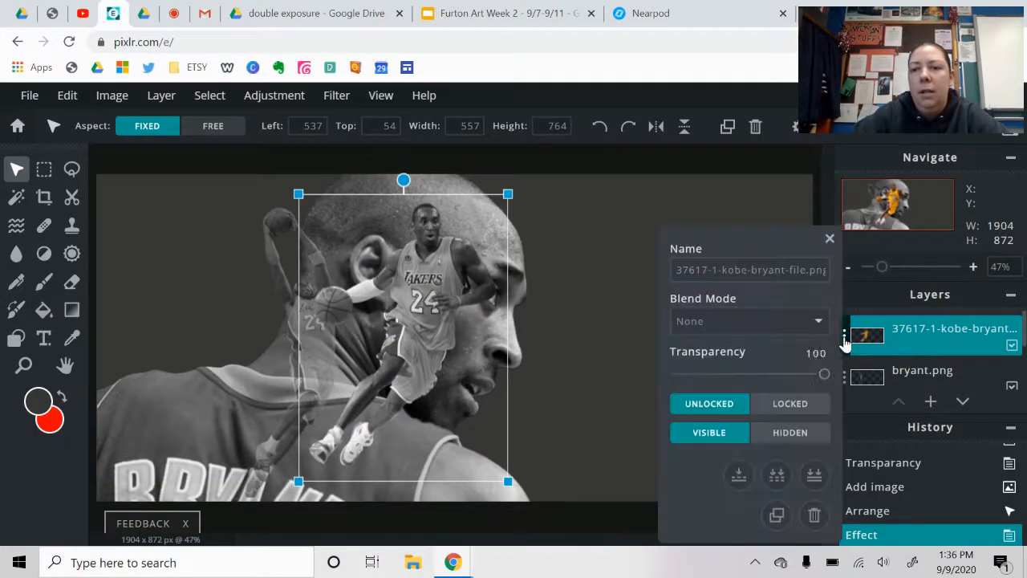
{"action": "left_click_drag", "start_coordinate": [823, 378], "coordinate": [777, 390]}
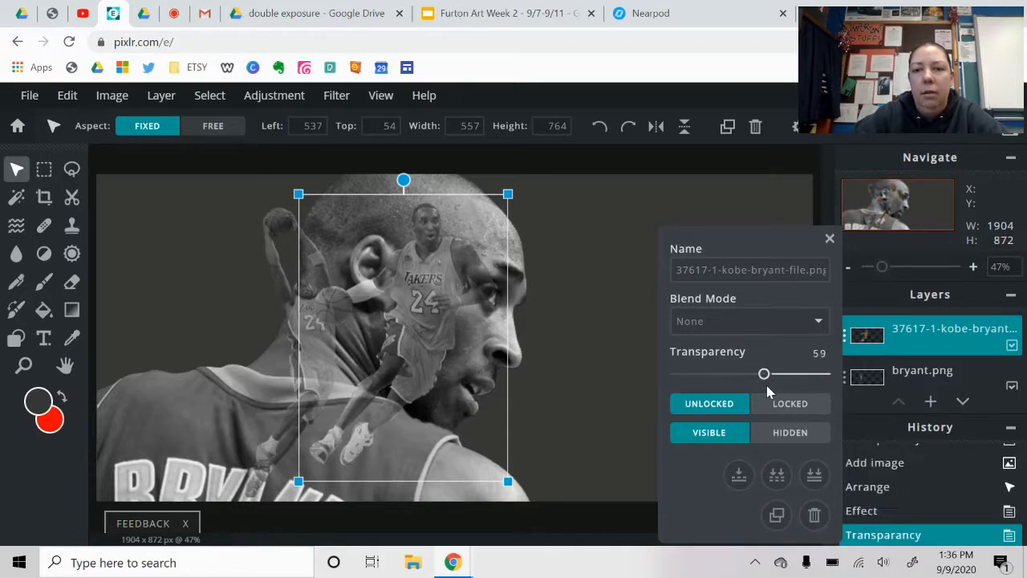
{"action": "left_click", "coordinate": [830, 239]}
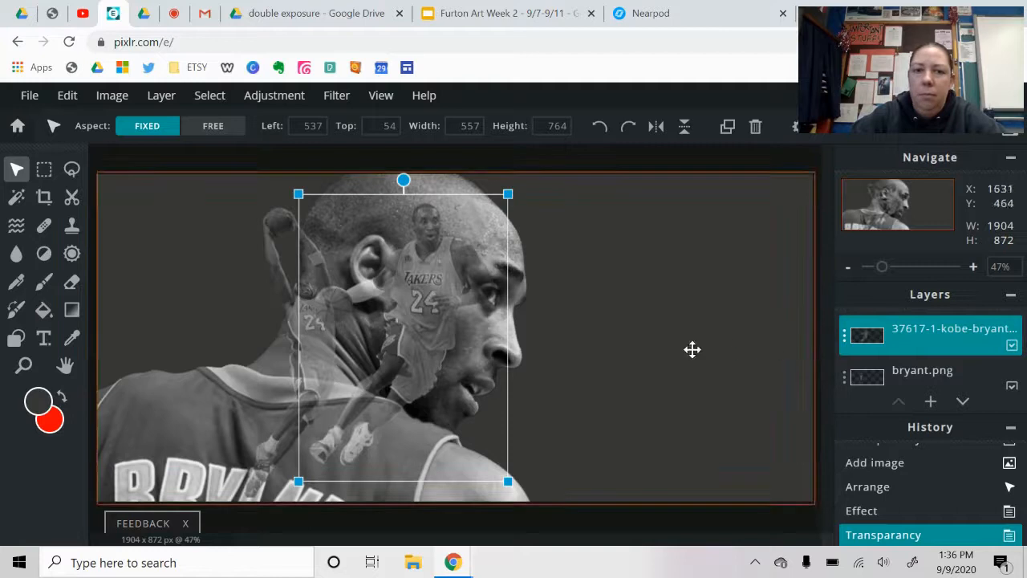
{"action": "left_click", "coordinate": [301, 185]}
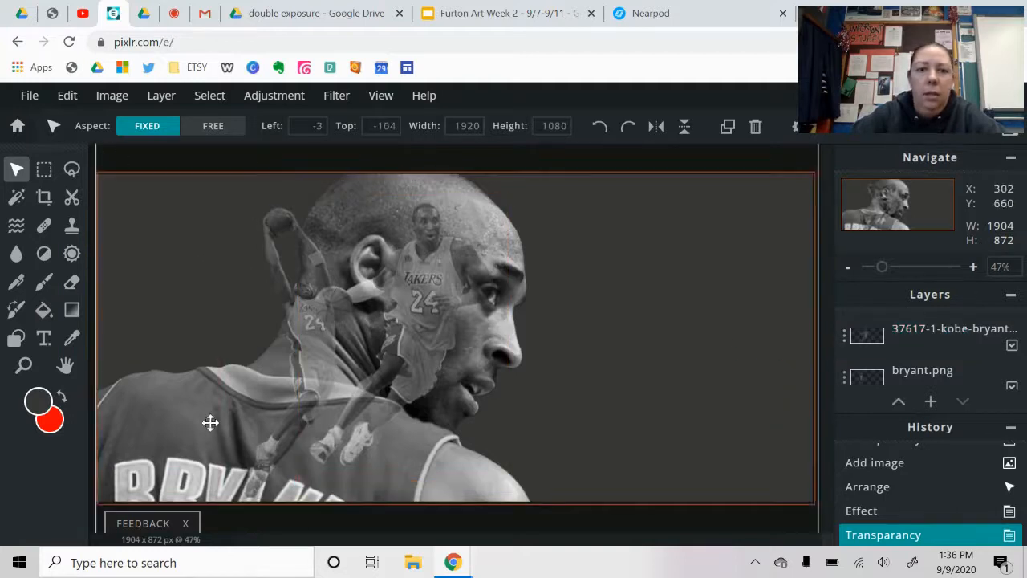
{"action": "left_click", "coordinate": [930, 403]}
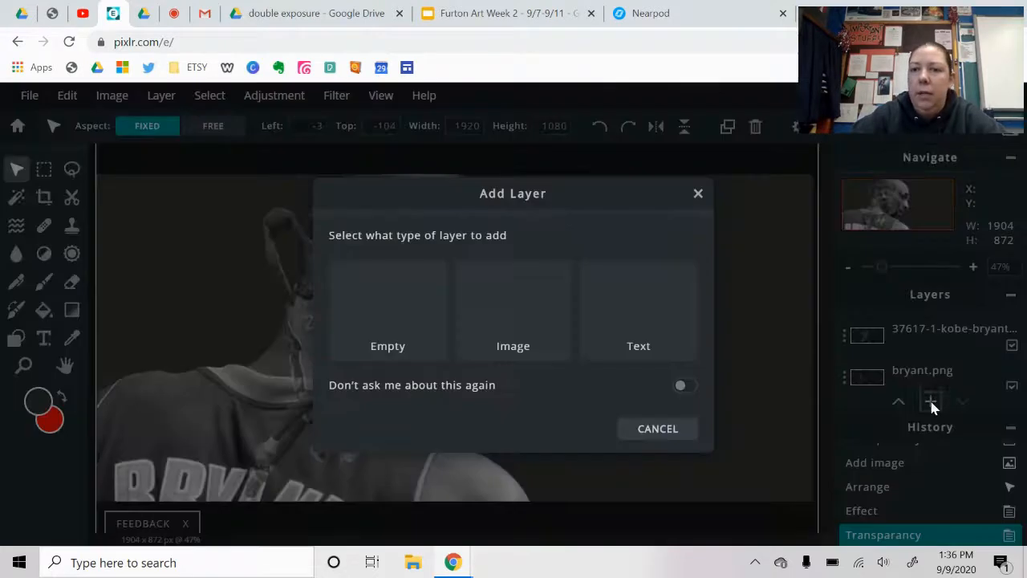
{"action": "left_click", "coordinate": [541, 340]}
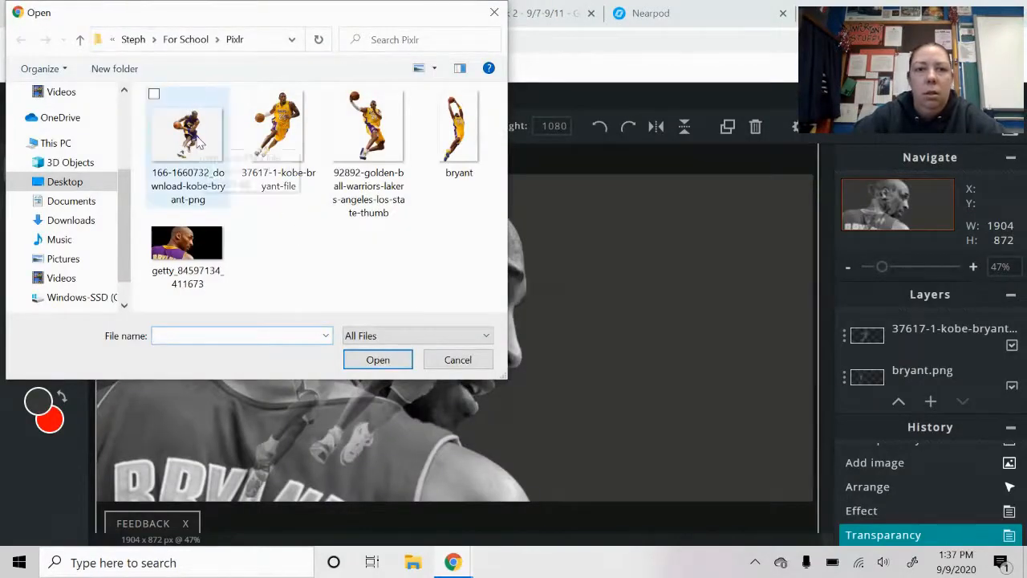
{"action": "double_click", "coordinate": [192, 132]}
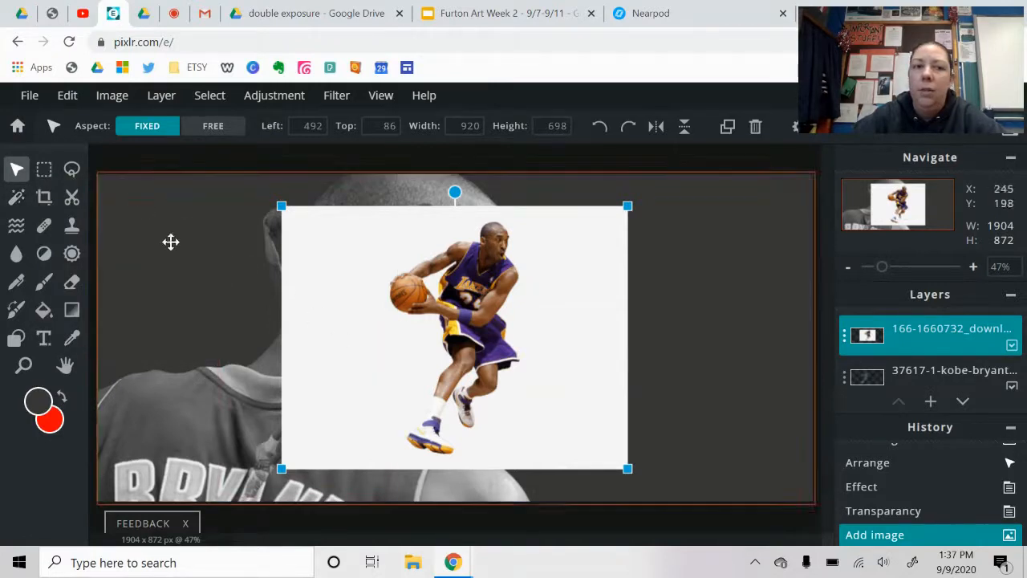
{"action": "left_click", "coordinate": [72, 201]}
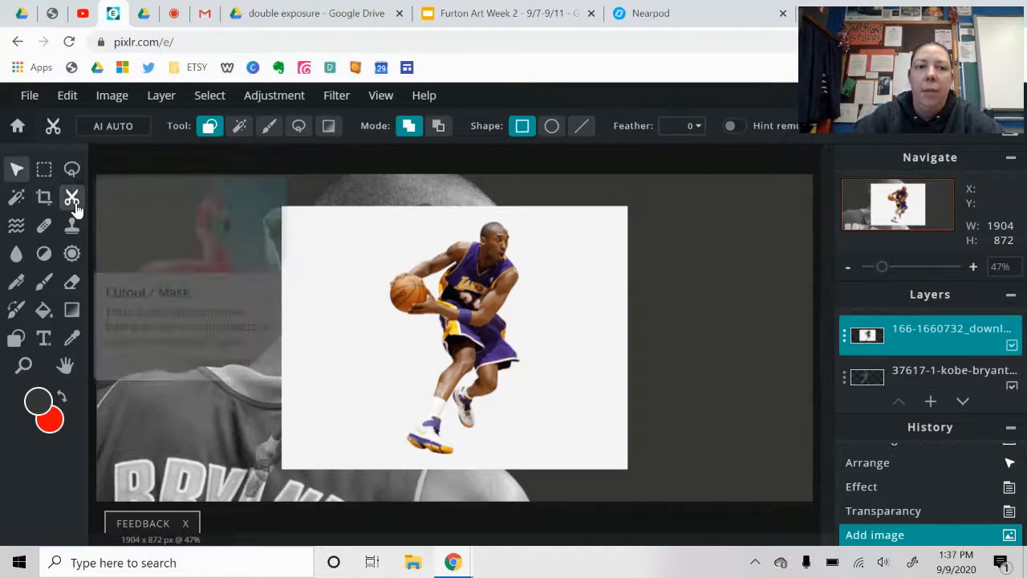
{"action": "left_click", "coordinate": [113, 127]}
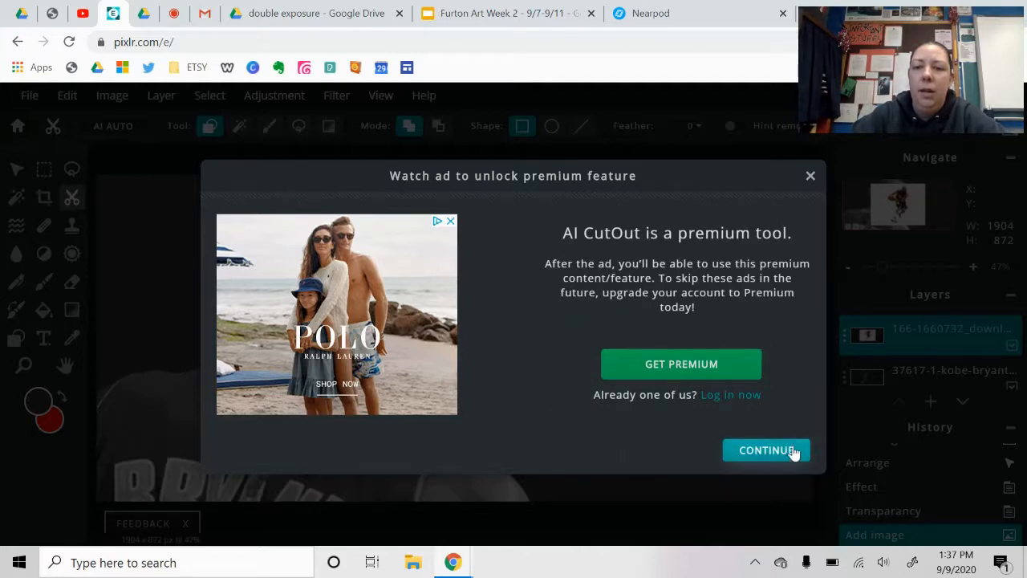
{"action": "left_click", "coordinate": [766, 451]}
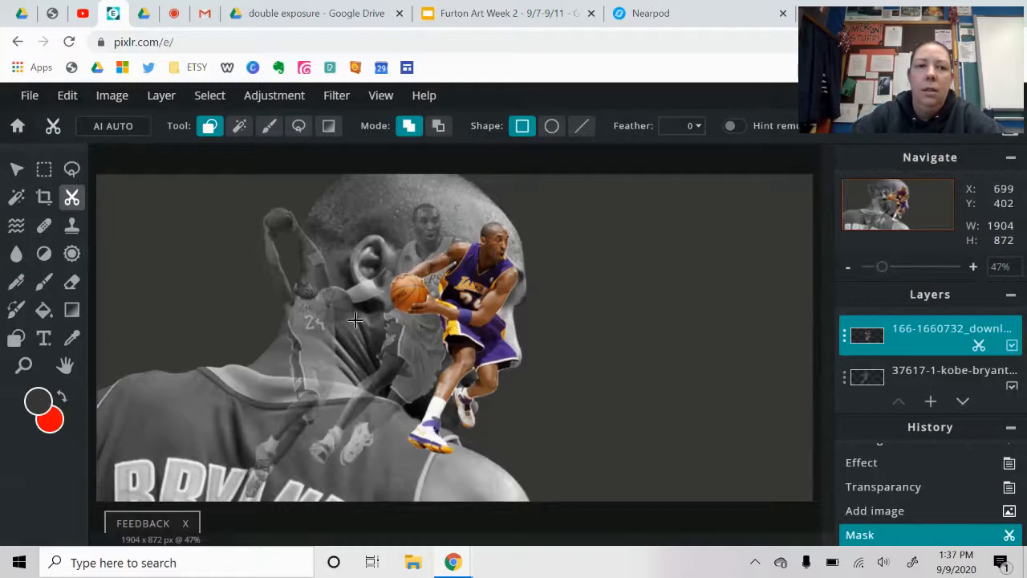
Shrink the cut-out player's layer to about 711 x 539 px and place it over the portrait's back shoulder
{"action": "left_click", "coordinate": [18, 170]}
{"action": "left_click_drag", "start_coordinate": [485, 293], "coordinate": [202, 319]}
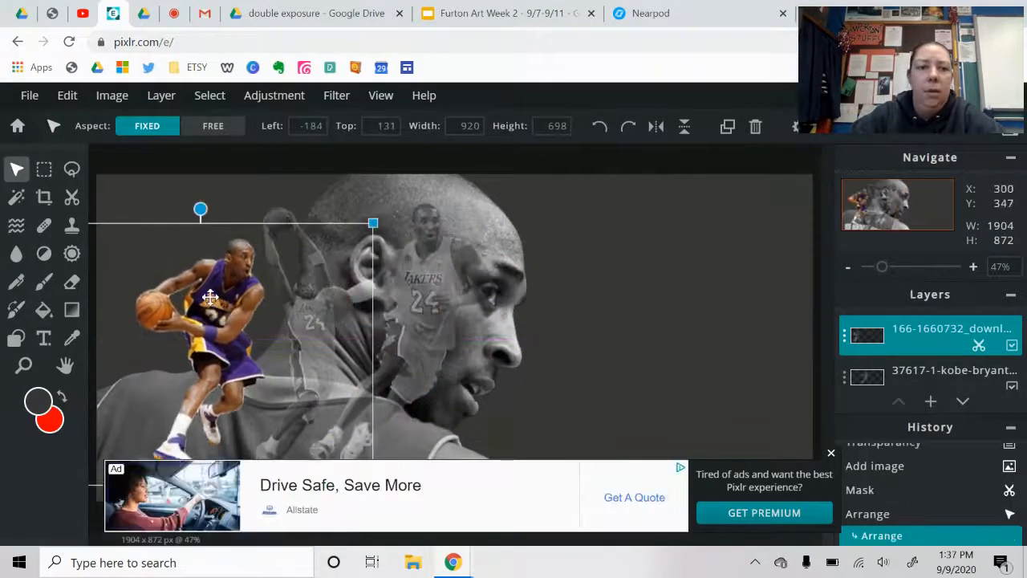
{"action": "left_click_drag", "start_coordinate": [371, 222], "coordinate": [294, 283]}
{"action": "left_click", "coordinate": [831, 453]}
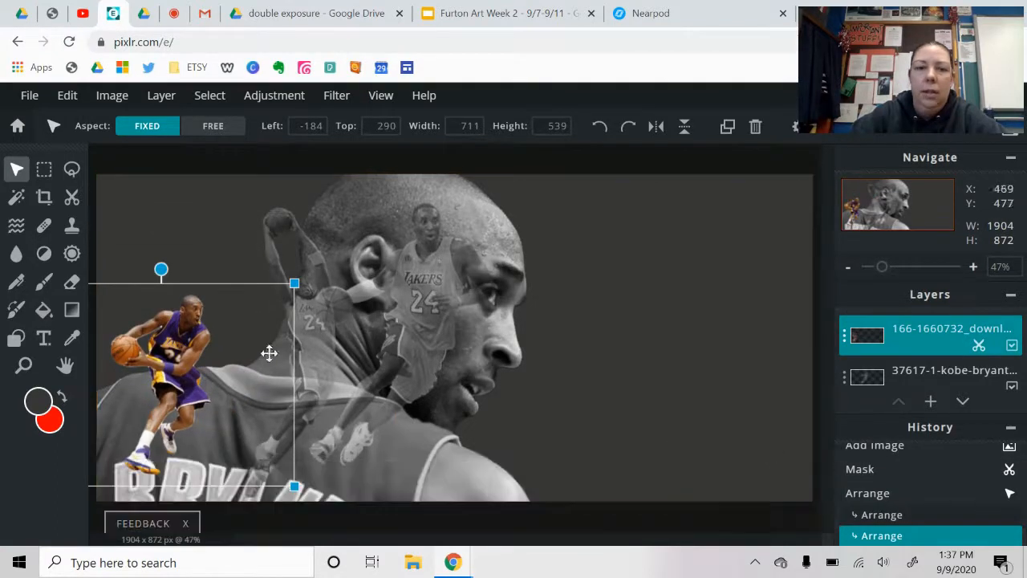
{"action": "left_click_drag", "start_coordinate": [181, 358], "coordinate": [222, 368]}
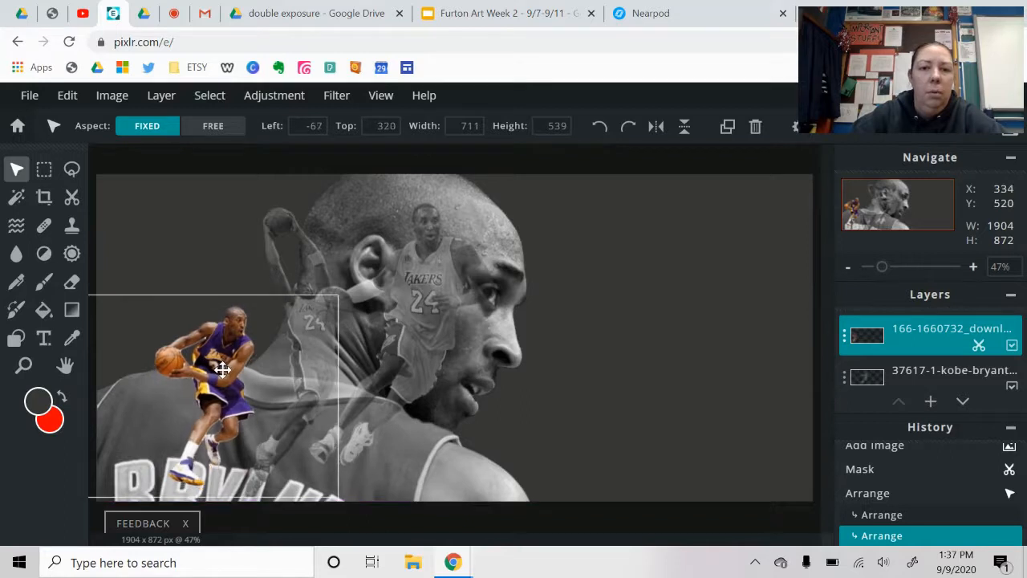
{"action": "left_click", "coordinate": [338, 98]}
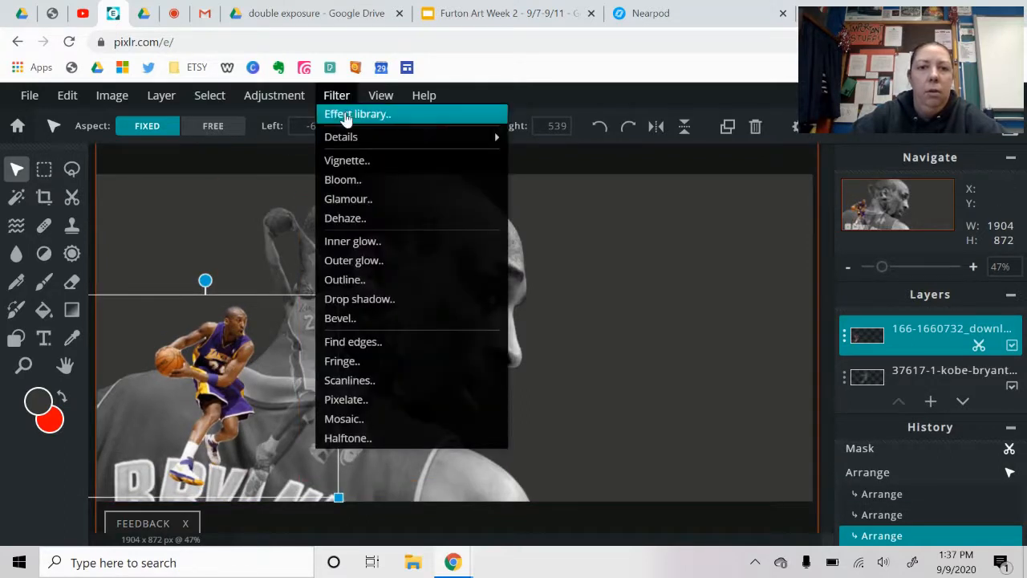
{"action": "left_click", "coordinate": [346, 117]}
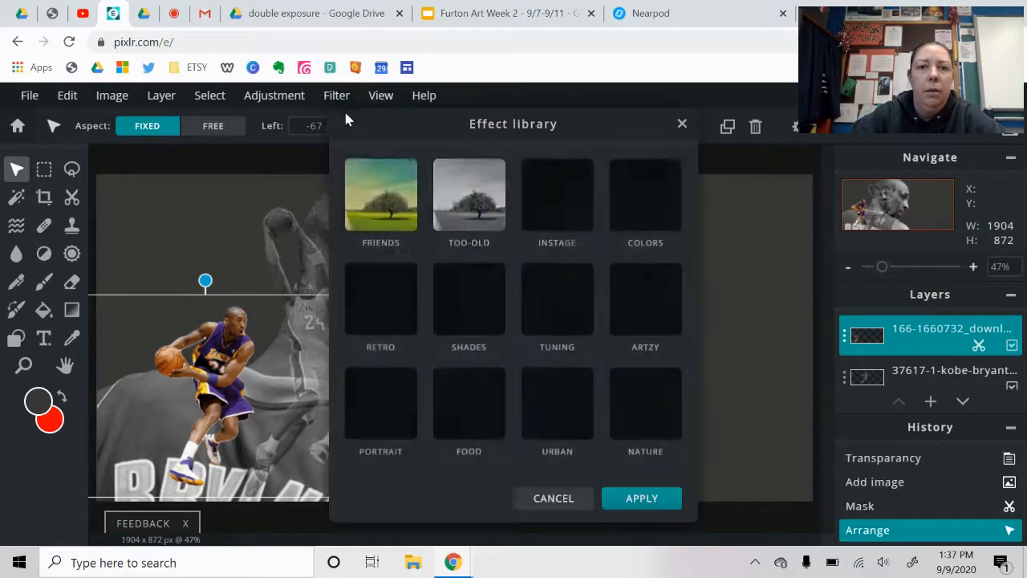
{"action": "left_click", "coordinate": [486, 225]}
{"action": "scroll", "coordinate": [647, 292], "scroll_direction": "down", "scroll_amount": 5}
{"action": "left_click", "coordinate": [641, 274]}
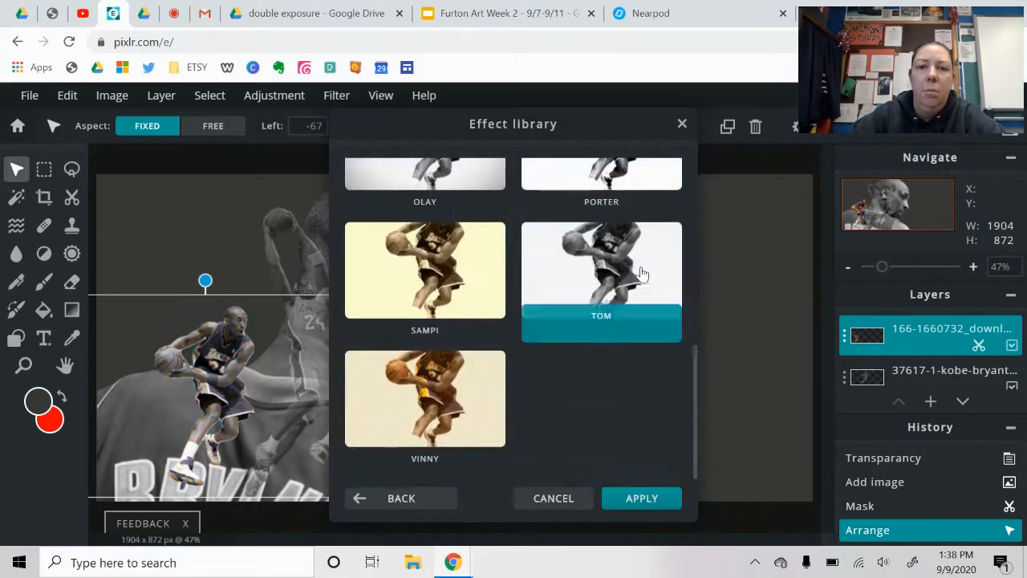
{"action": "left_click", "coordinate": [644, 496]}
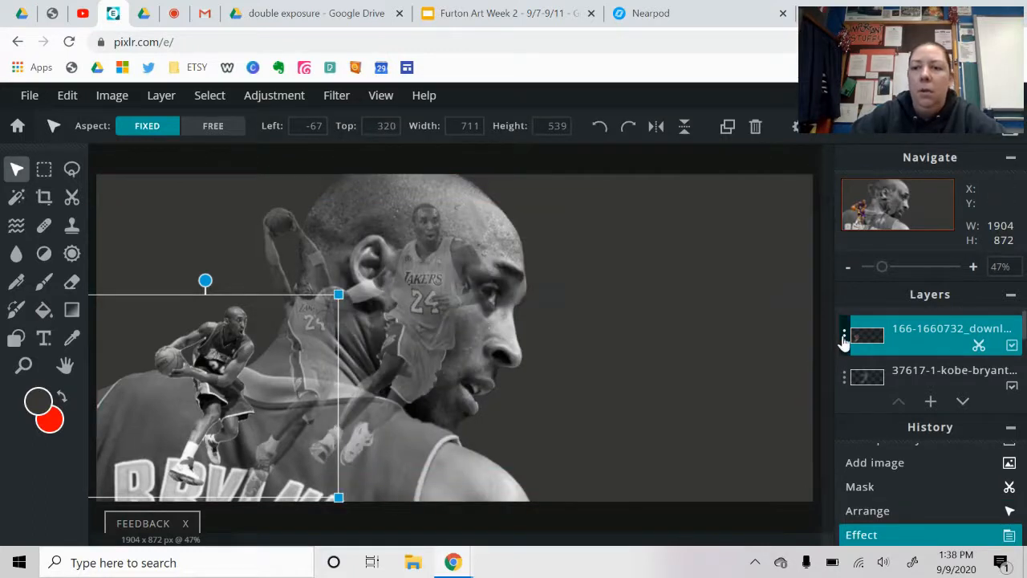
{"action": "left_click", "coordinate": [844, 337]}
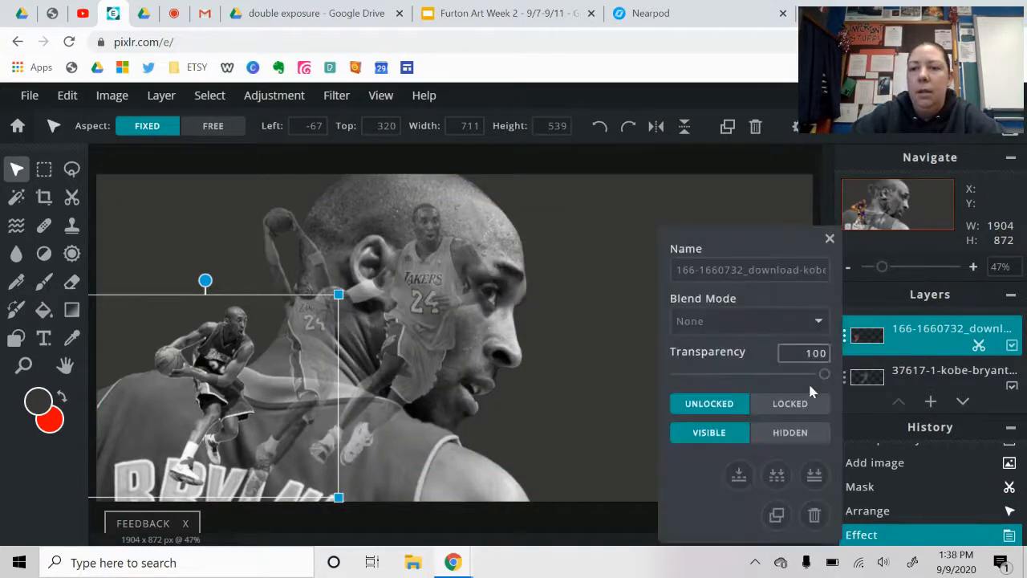
{"action": "left_click_drag", "start_coordinate": [825, 377], "coordinate": [757, 384]}
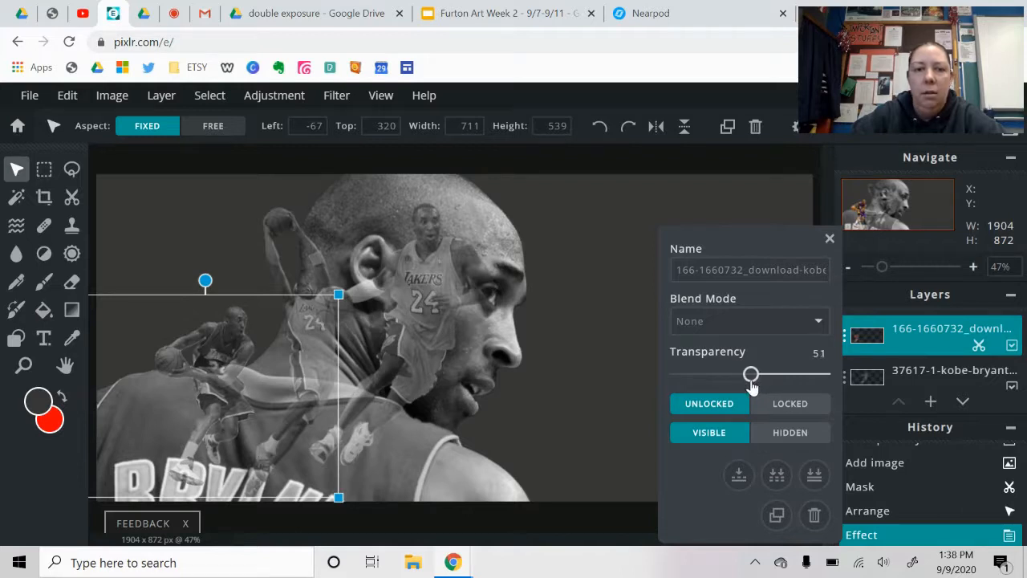
{"action": "left_click", "coordinate": [829, 239]}
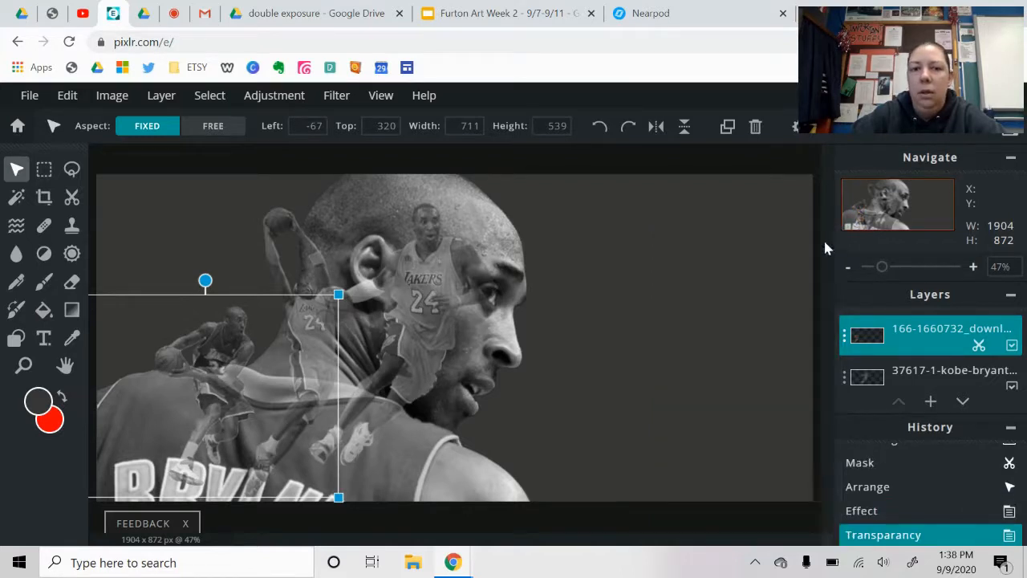
{"action": "left_click_drag", "start_coordinate": [221, 371], "coordinate": [228, 373]}
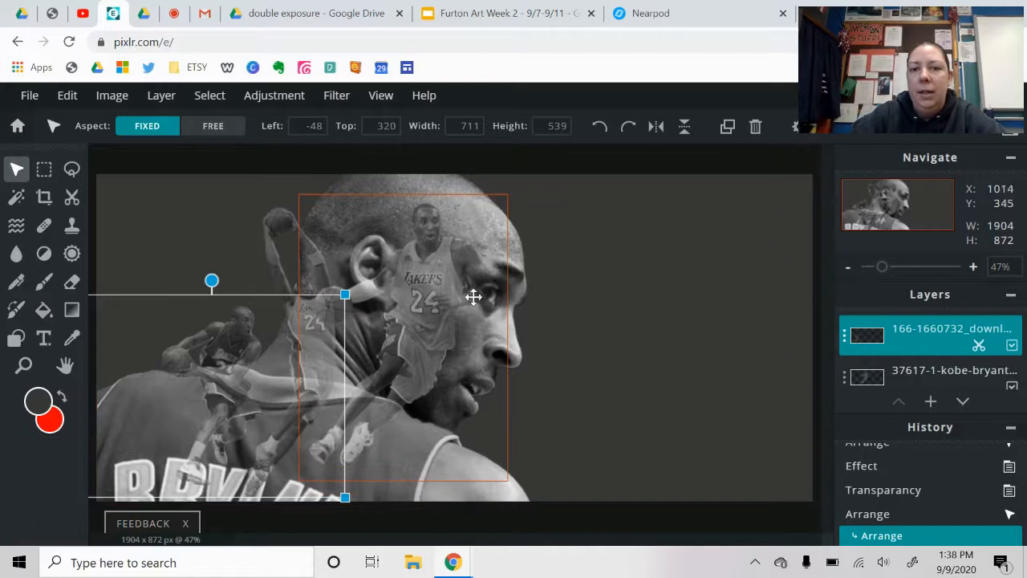
Select the 37617-1-kobe-bryant layer and set up the Eraser with a 292 px brush at 69% opacity
{"action": "left_click", "coordinate": [924, 374]}
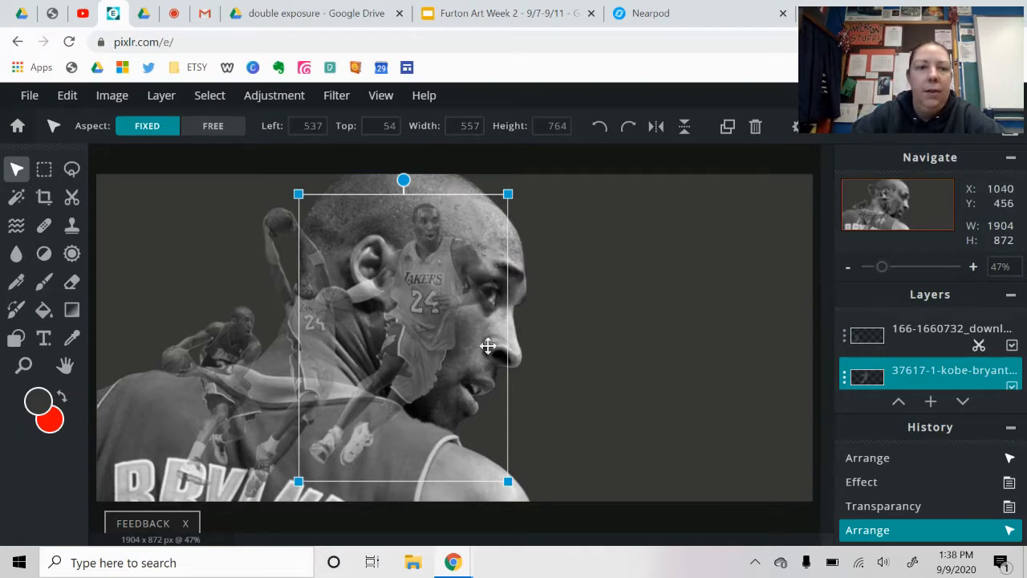
{"action": "left_click", "coordinate": [72, 284]}
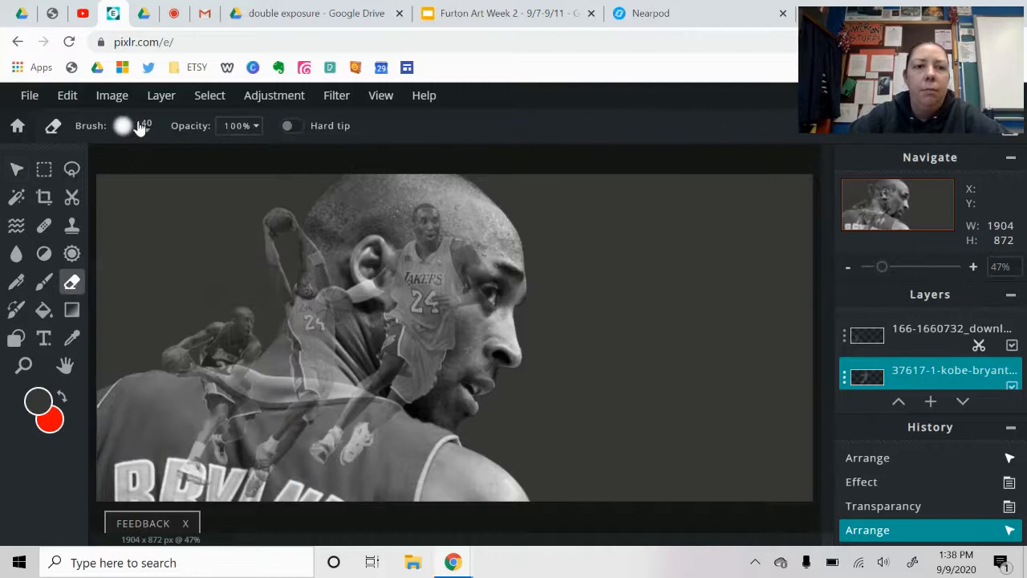
{"action": "left_click", "coordinate": [138, 126]}
{"action": "left_click_drag", "start_coordinate": [155, 187], "coordinate": [171, 184]}
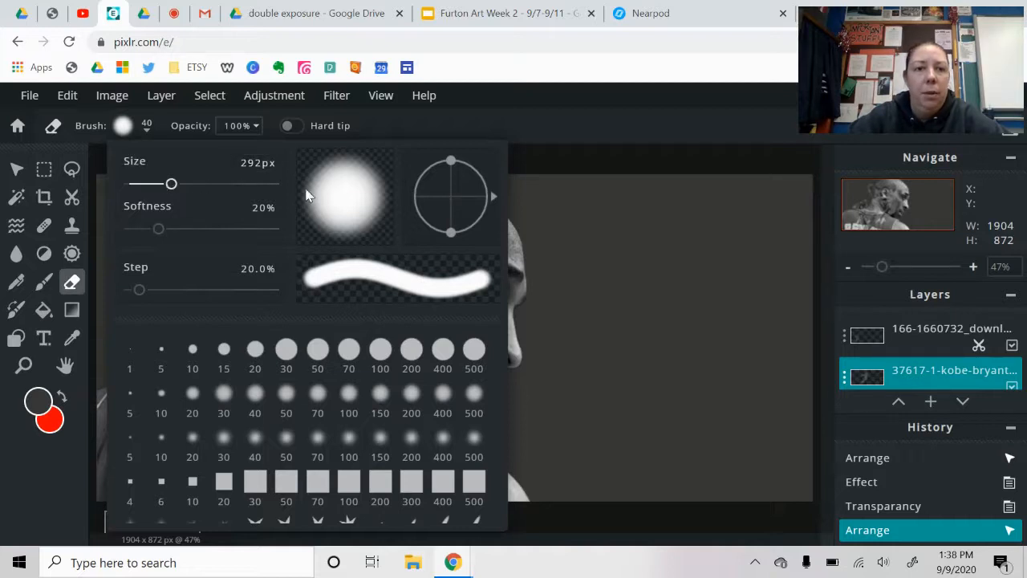
{"action": "left_click", "coordinate": [250, 125]}
{"action": "left_click_drag", "start_coordinate": [256, 158], "coordinate": [216, 154]}
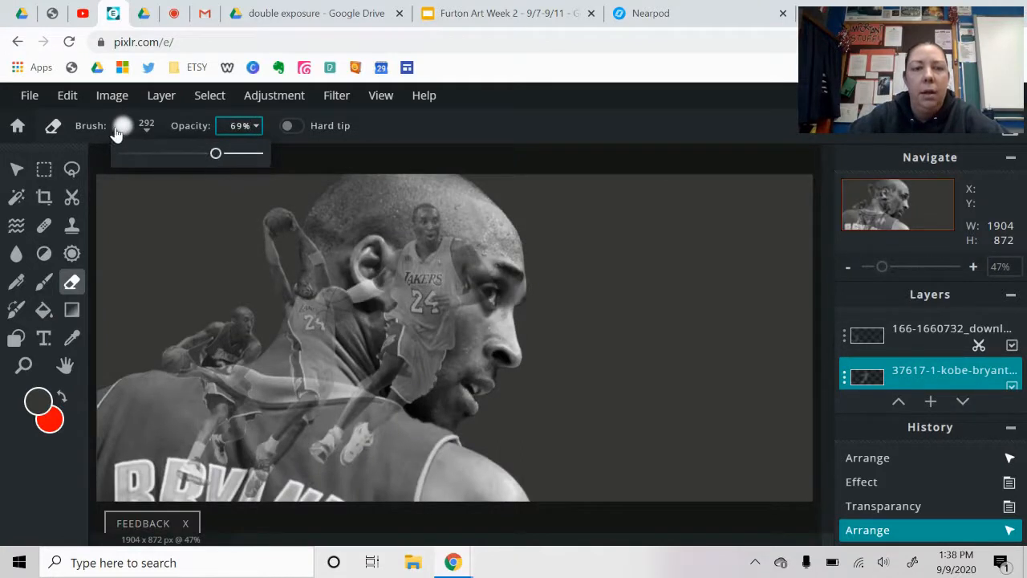
{"action": "left_click", "coordinate": [447, 142]}
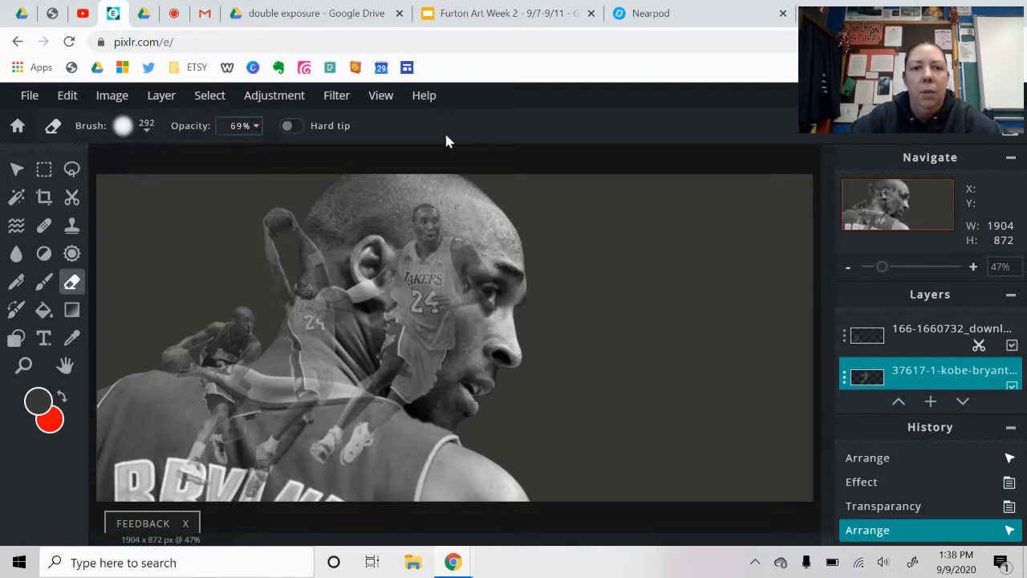
Erase leftover traces of the 37617-1-kobe-bryant layer around the portrait's eye and face edge, then deselect the layer
{"action": "left_click", "coordinate": [525, 301]}
{"action": "left_click", "coordinate": [523, 298]}
{"action": "left_click", "coordinate": [521, 298]}
{"action": "left_click", "coordinate": [521, 298]}
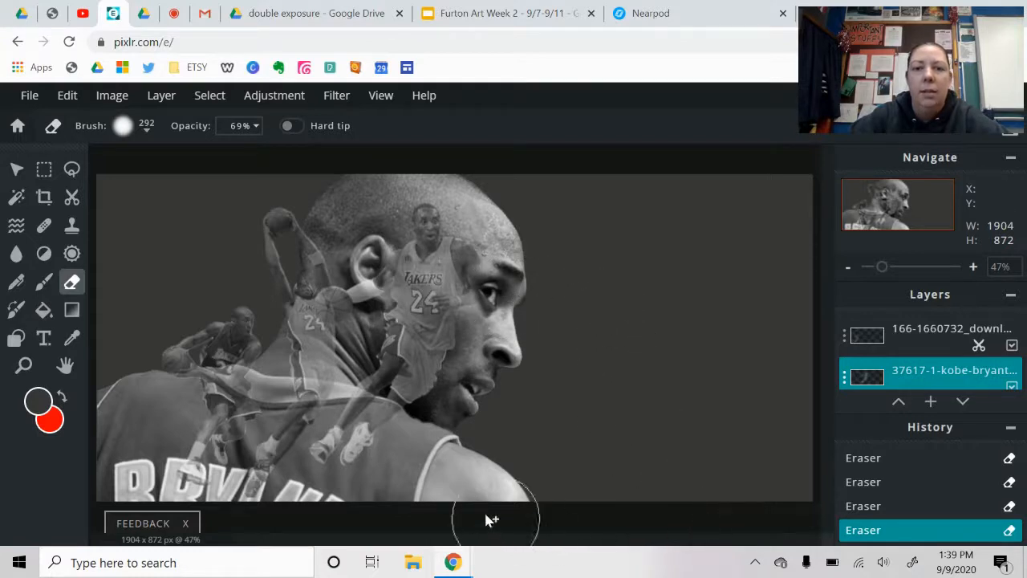
{"action": "left_click", "coordinate": [17, 170]}
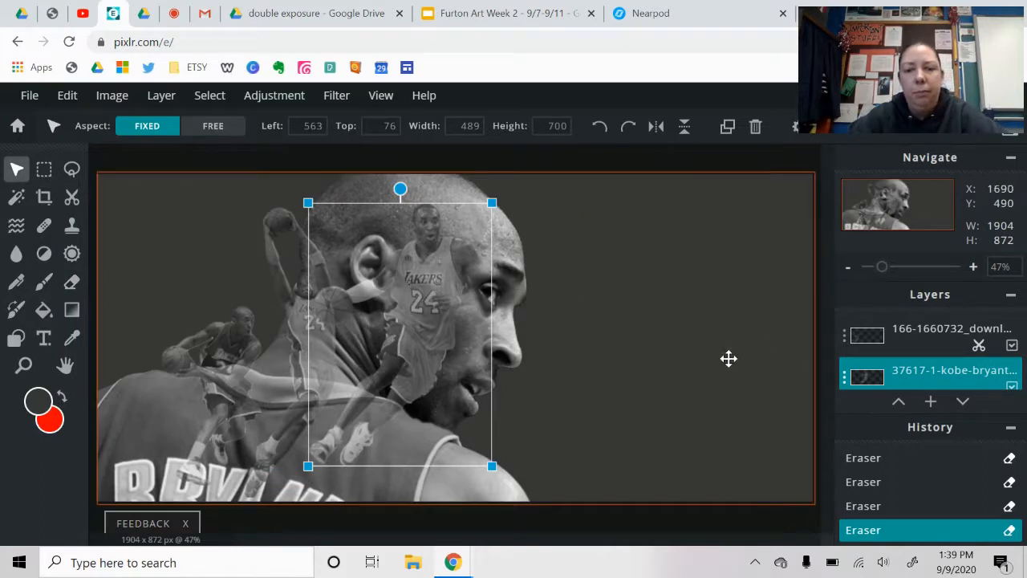
{"action": "left_click", "coordinate": [707, 153]}
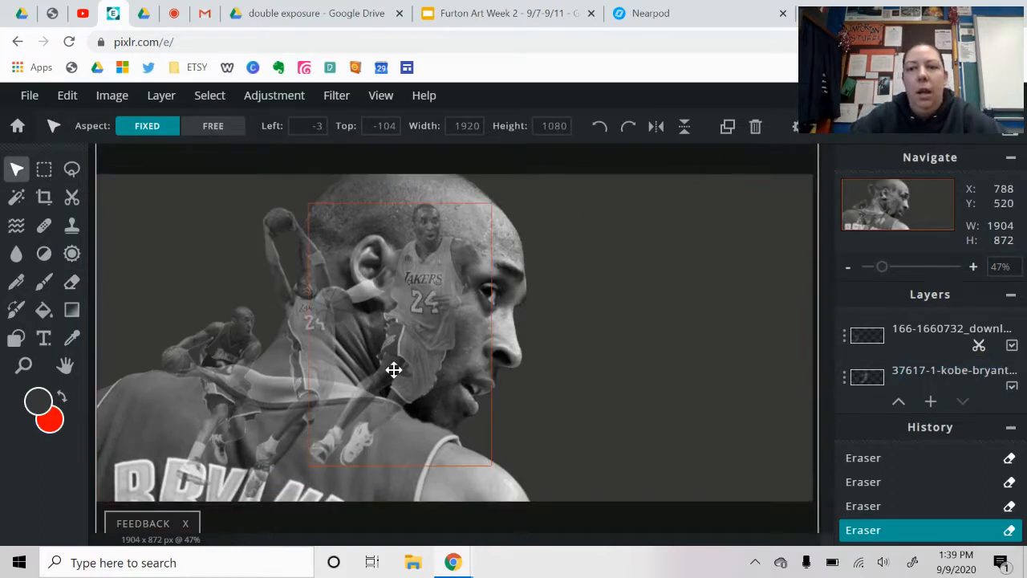